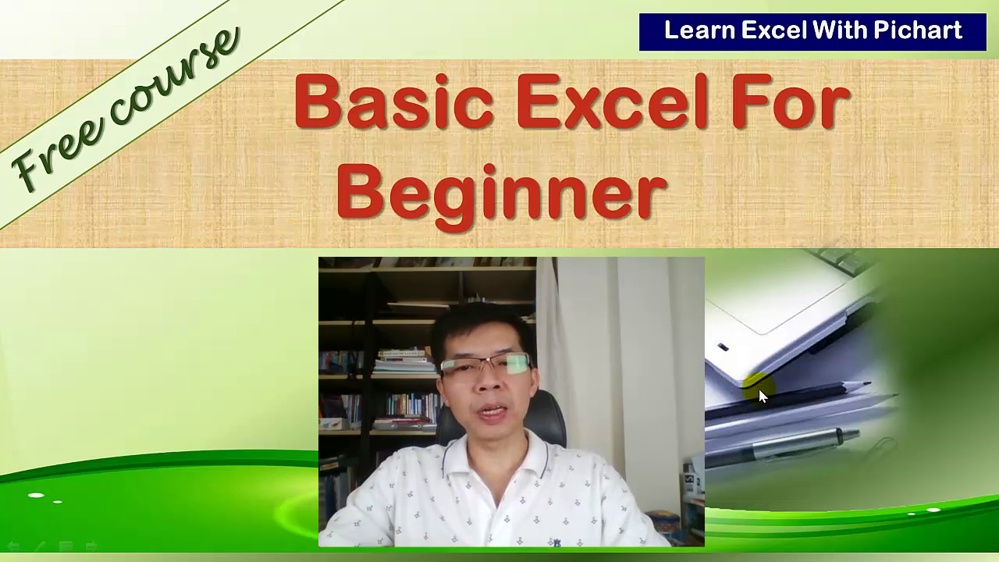
# - Advance from the course title slide to the lesson 30 slide on computing MRP with VBA
pyautogui.press('Right')
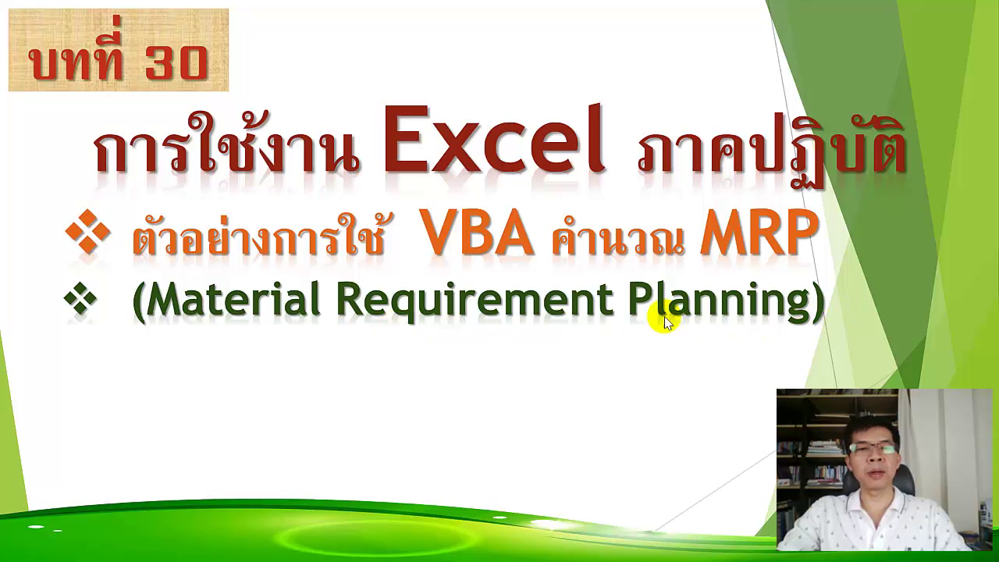
# - Advance past the lesson 30 slide to the lesson contents slide
pyautogui.click(625, 315)
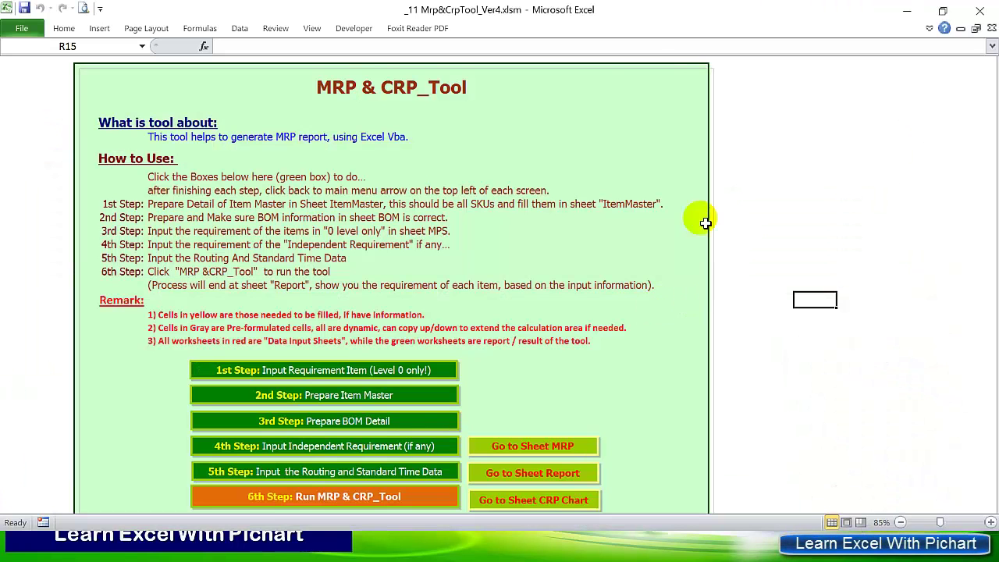
# - Turn row and column headings and gridlines on, then pin and collapse the ribbon again
pyautogui.click(321, 27)
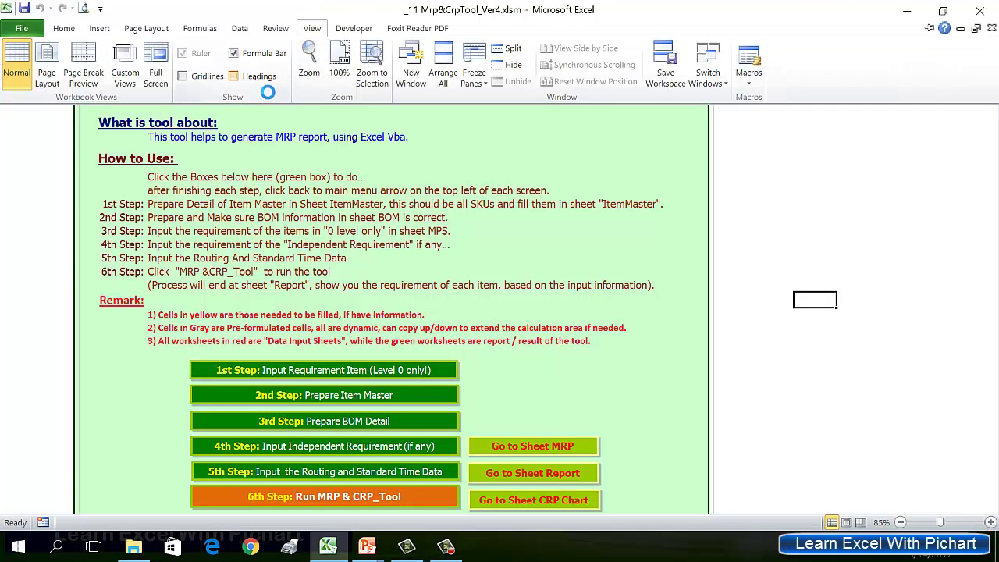
pyautogui.click(313, 29)
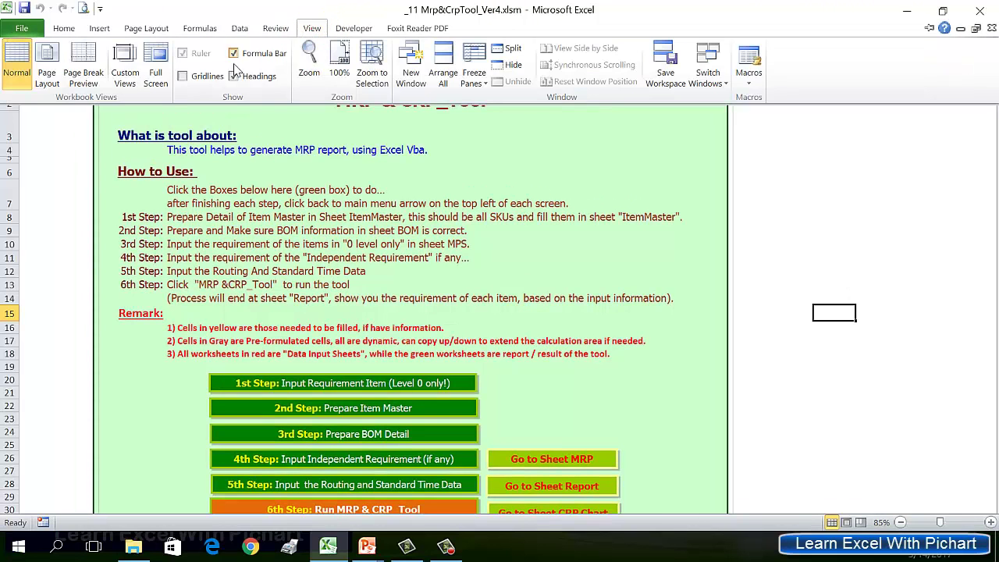
pyautogui.click(189, 78)
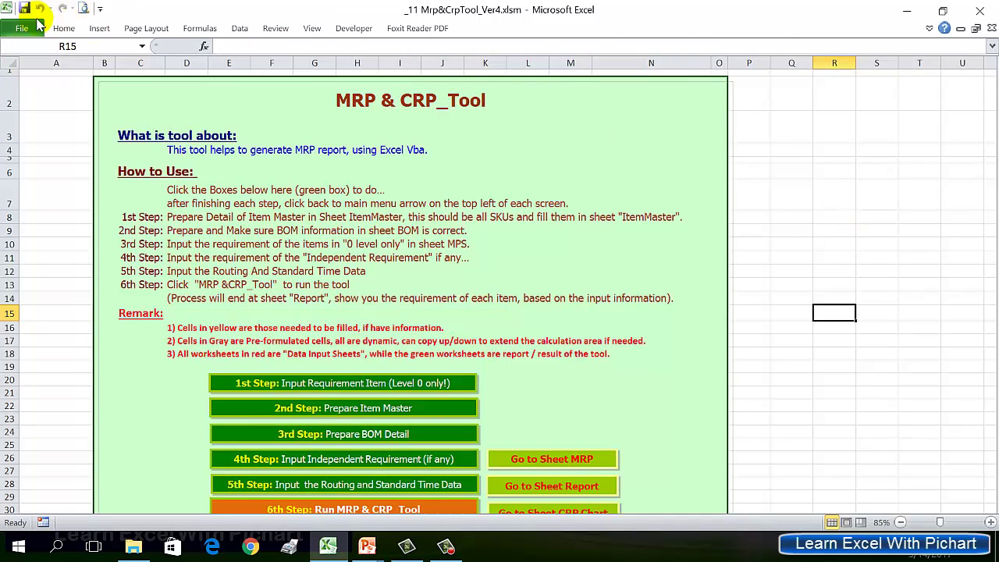
pyautogui.doubleClick(69, 31)
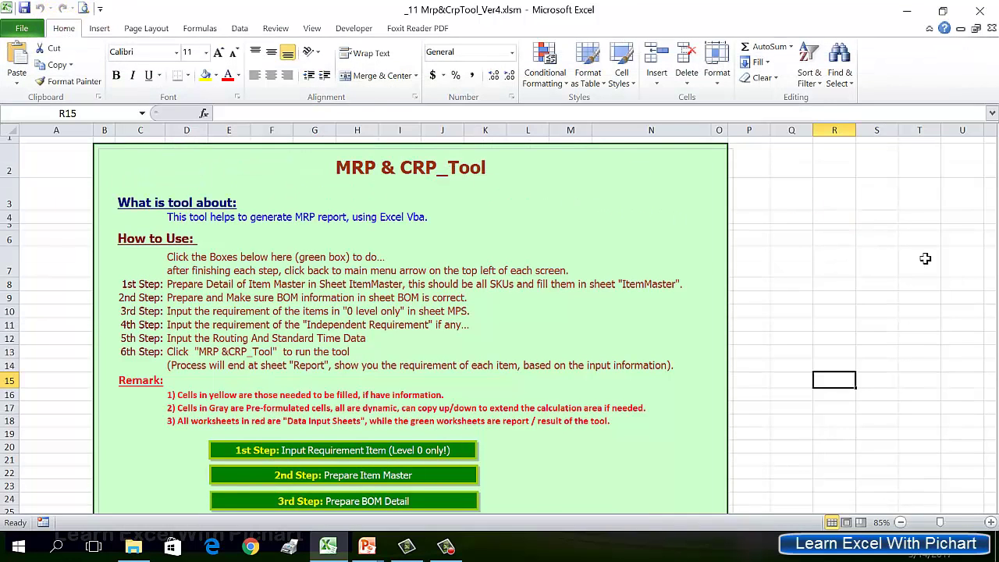
pyautogui.doubleClick(66, 31)
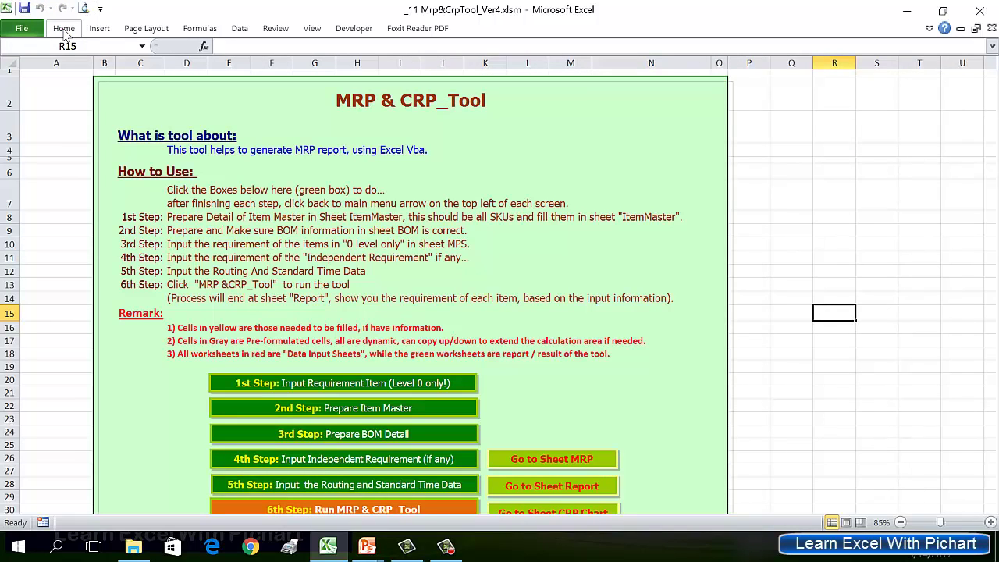
# - Hide the gridlines, the row and column headings, and the formula bar
pyautogui.click(312, 31)
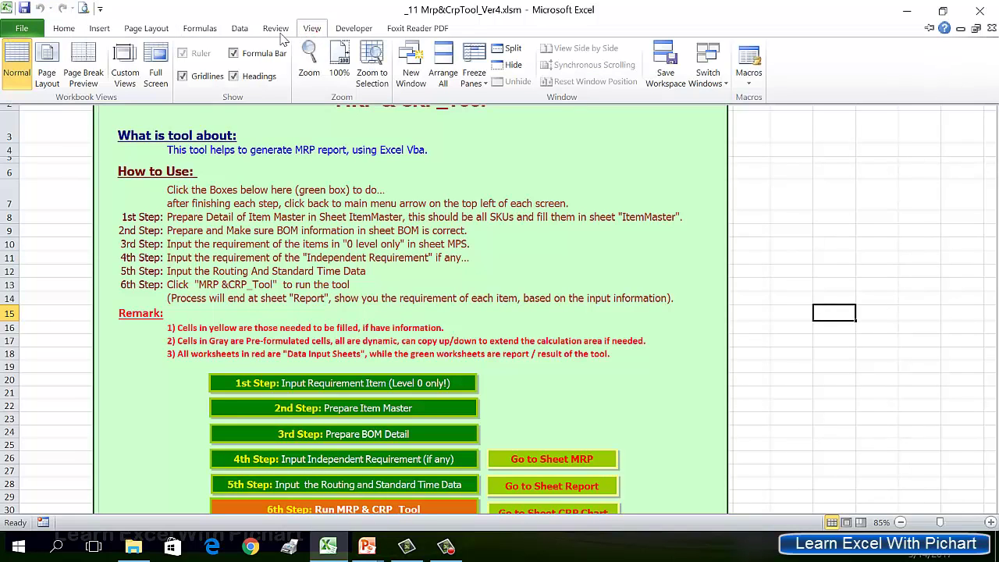
pyautogui.click(186, 82)
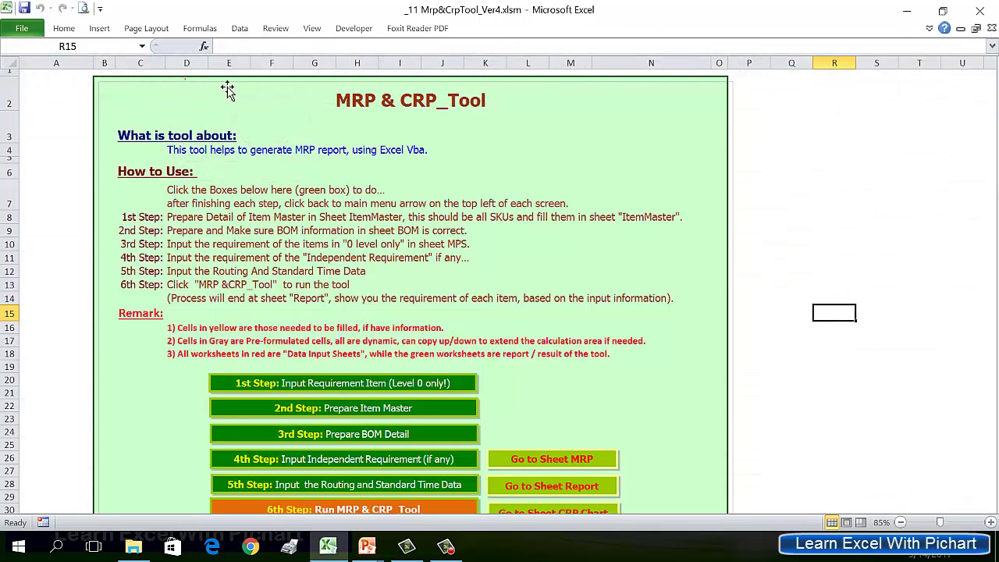
pyautogui.click(311, 30)
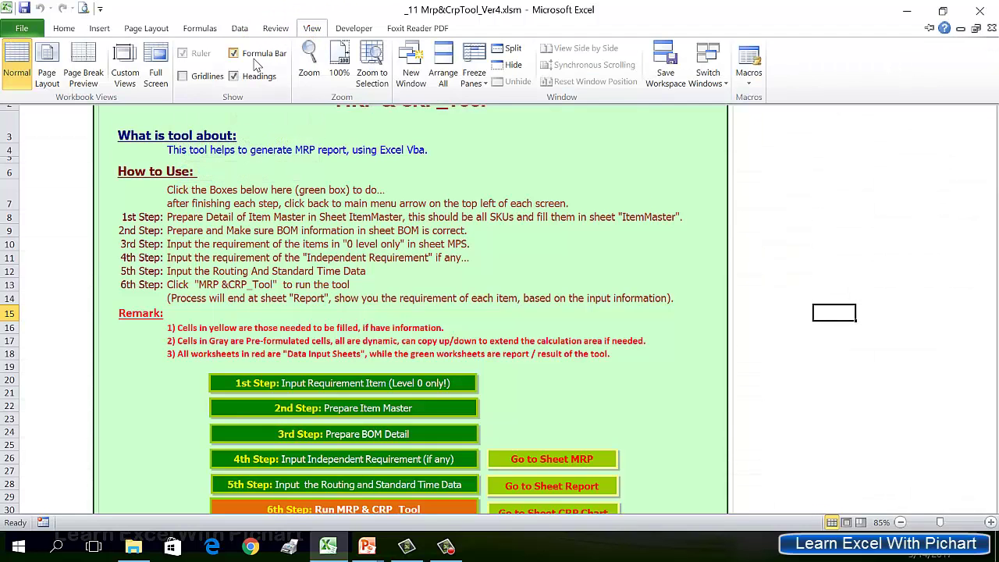
pyautogui.click(246, 84)
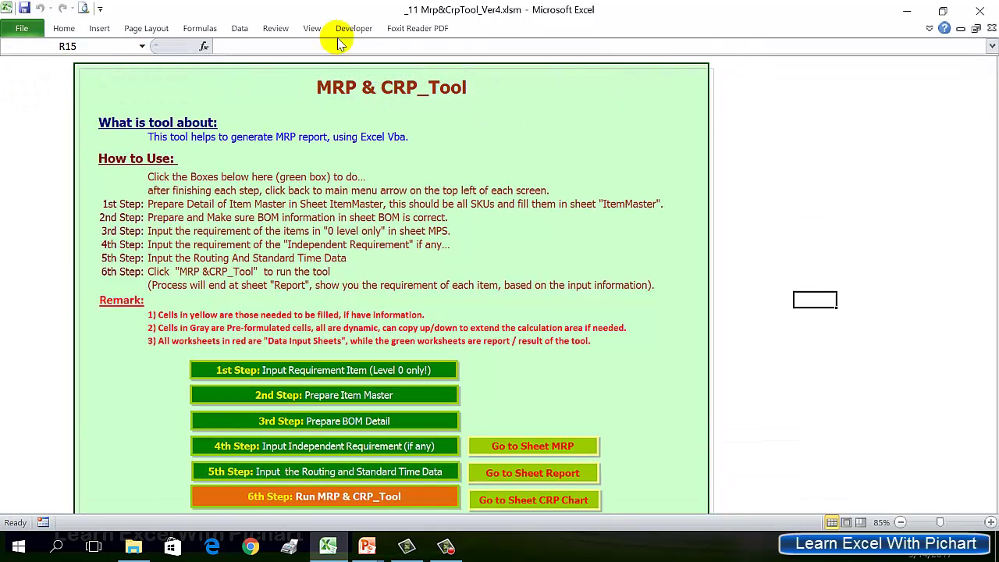
pyautogui.click(311, 31)
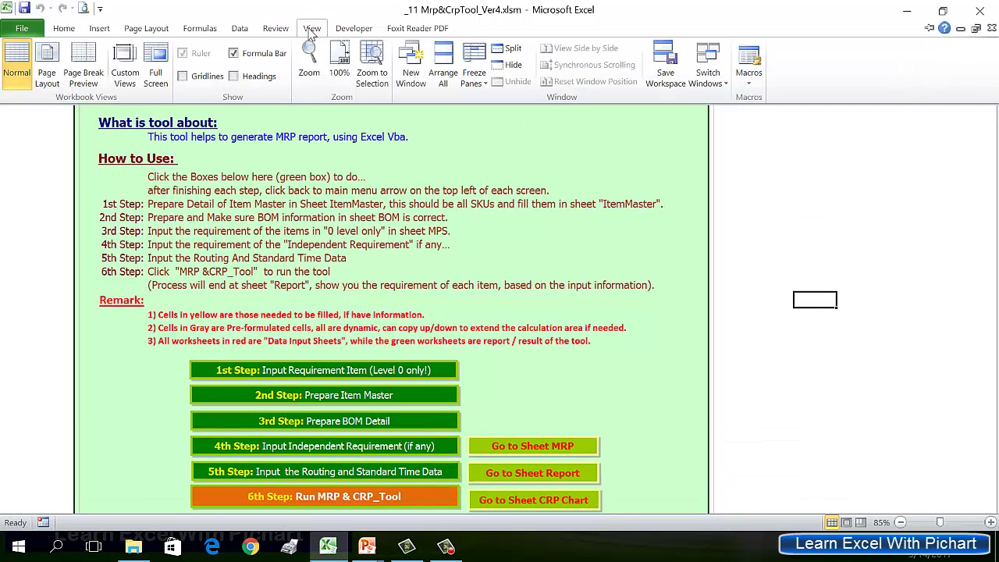
pyautogui.click(238, 55)
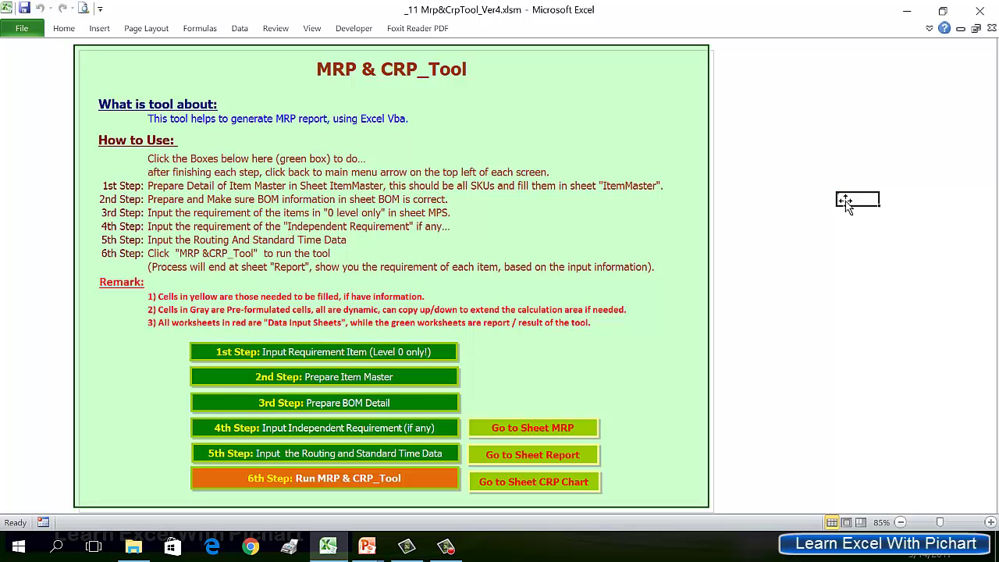
# - On the MRP Planning sheet, delete the computed period values for items A and B
pyautogui.click(583, 431)
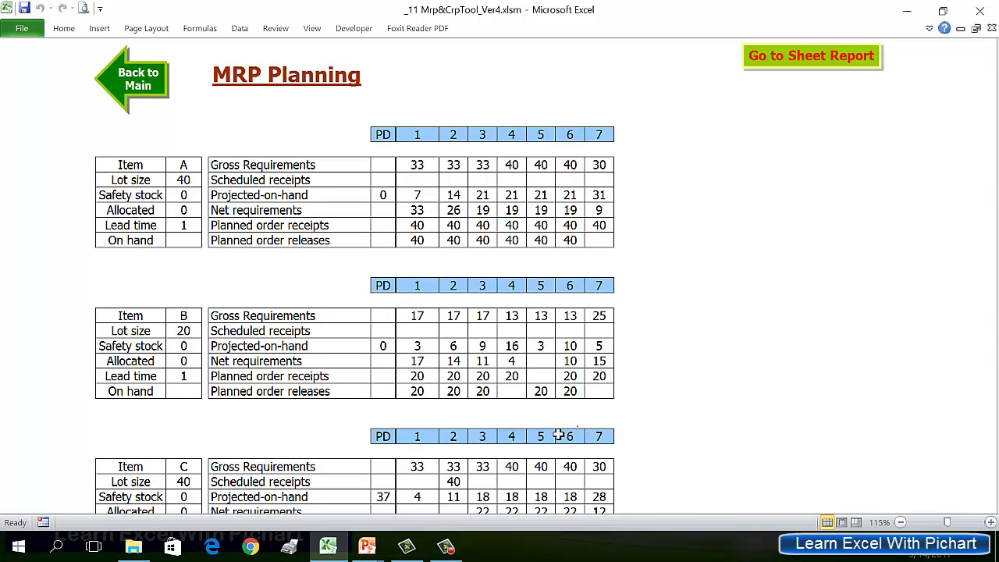
pyautogui.scroll(-3, 558, 435)
pyautogui.scroll(-5, 556, 433)
pyautogui.scroll(-4, 556, 434)
pyautogui.scroll(-4, 555, 434)
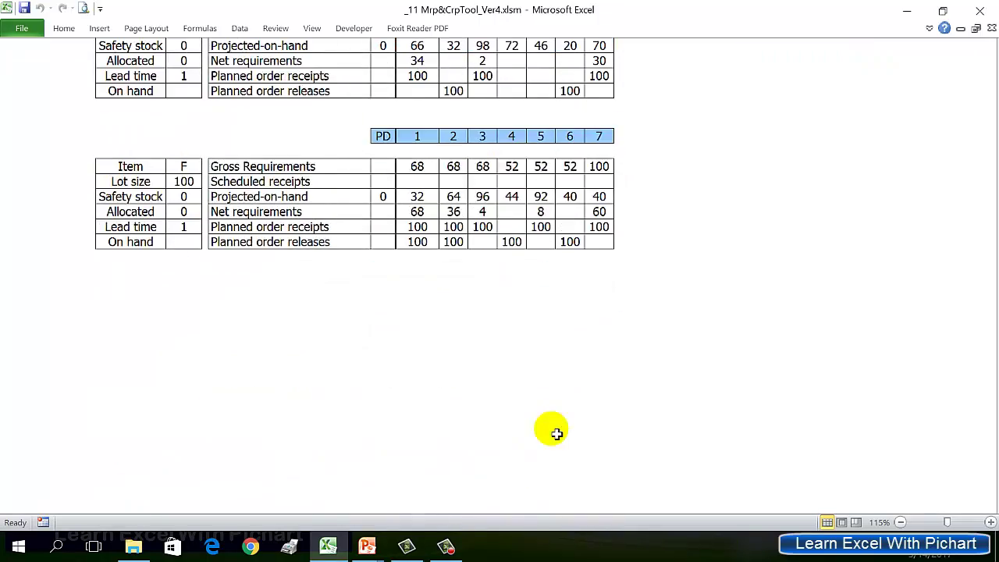
pyautogui.scroll(8, 555, 434)
pyautogui.scroll(8, 556, 435)
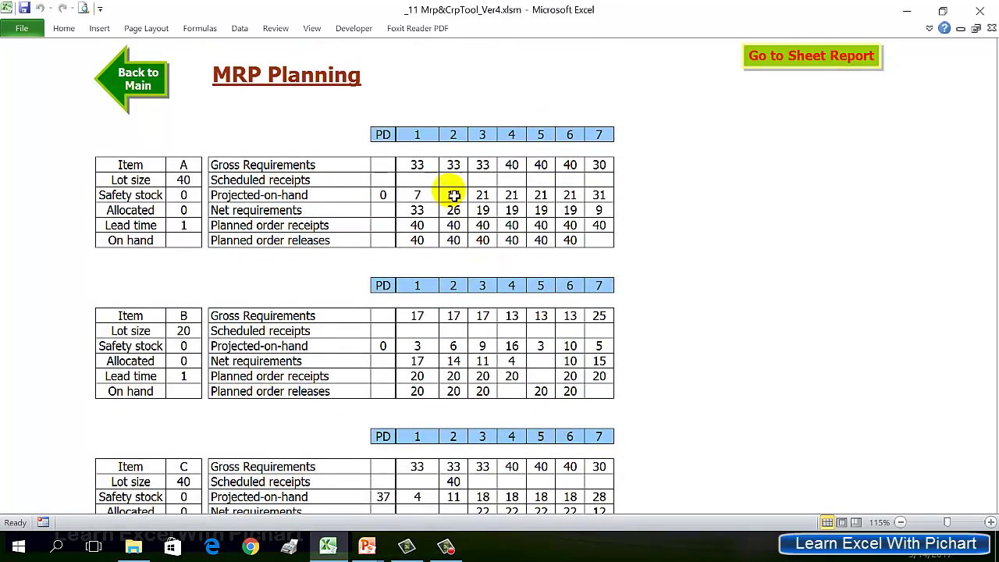
pyautogui.moveTo(416, 165); pyautogui.dragTo(607, 245)
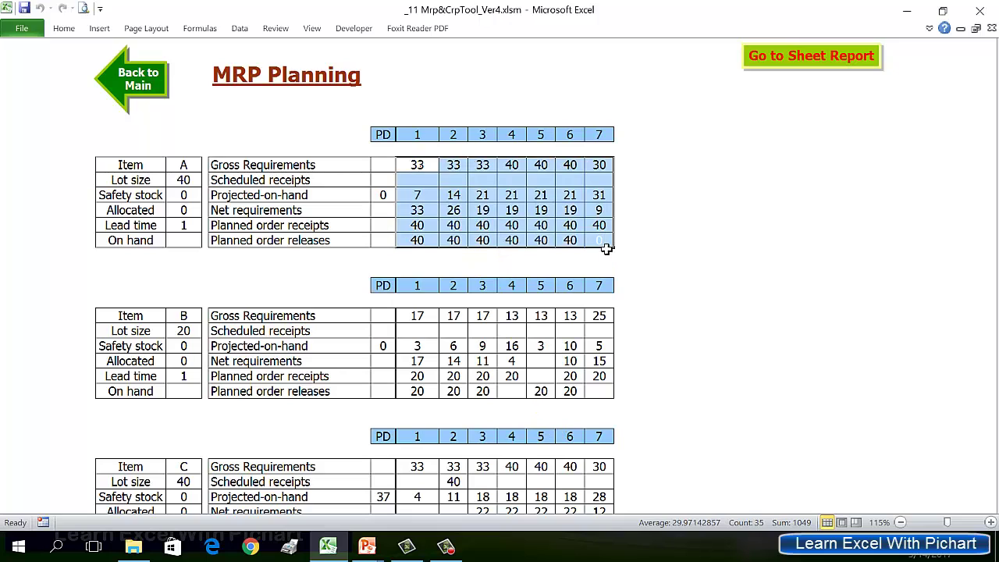
pyautogui.press('Delete')
pyautogui.moveTo(416, 316); pyautogui.dragTo(599, 395)
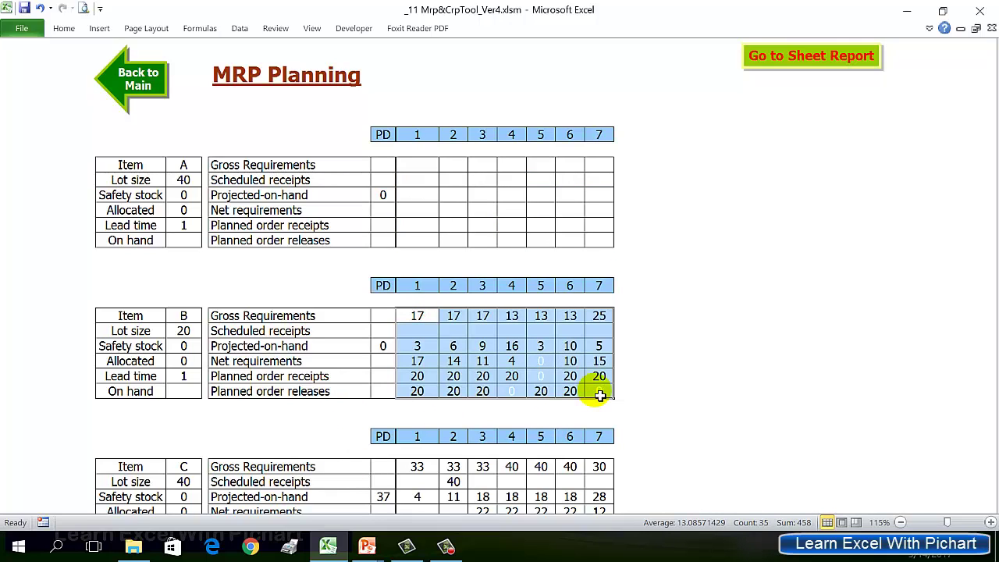
pyautogui.press('Delete')
# - Delete the computed period values for items C and D
pyautogui.scroll(-4, 593, 395)
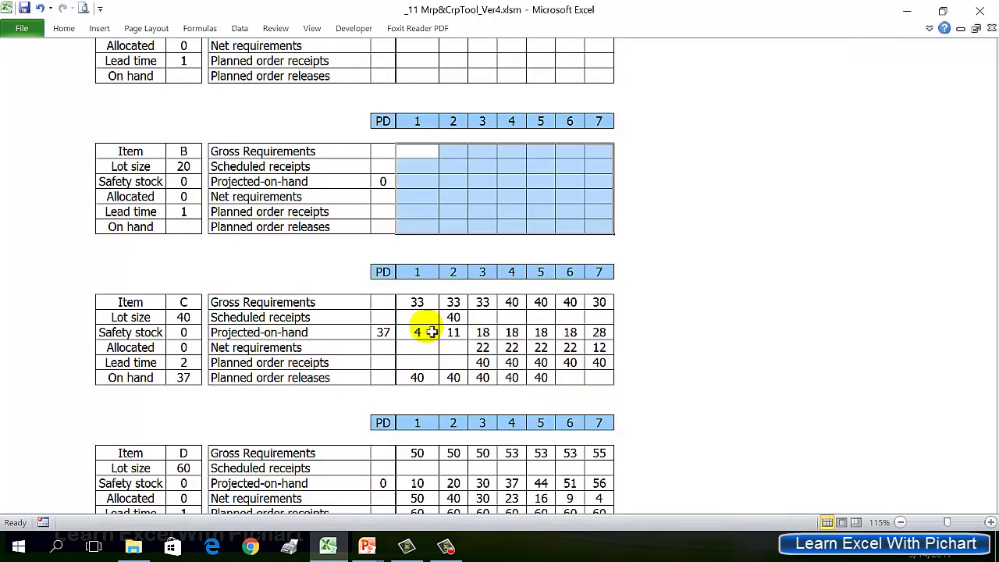
pyautogui.click(428, 308)
pyautogui.moveTo(428, 310); pyautogui.dragTo(603, 378)
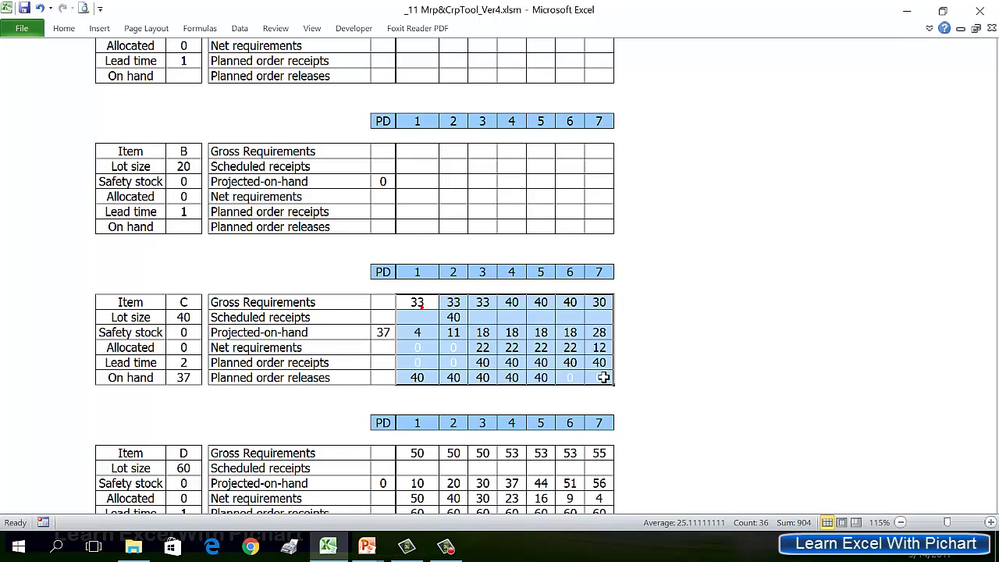
pyautogui.press('Delete')
pyautogui.scroll(-3, 604, 382)
pyautogui.click(428, 317)
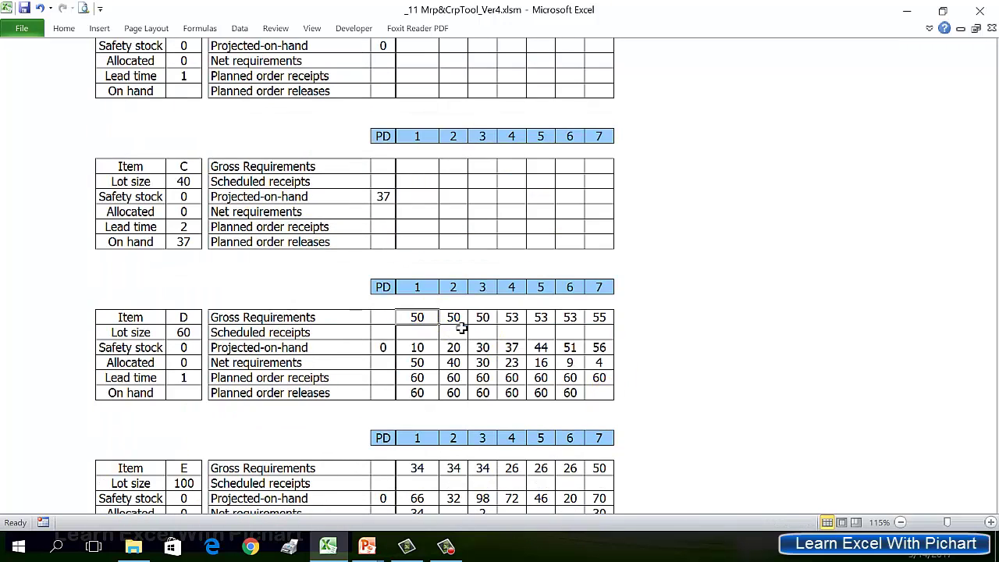
pyautogui.moveTo(461, 328)
pyautogui.mouseDown()
pyautogui.moveTo(608, 411)
pyautogui.moveTo(614, 398)
pyautogui.mouseUp()
pyautogui.press('Delete')
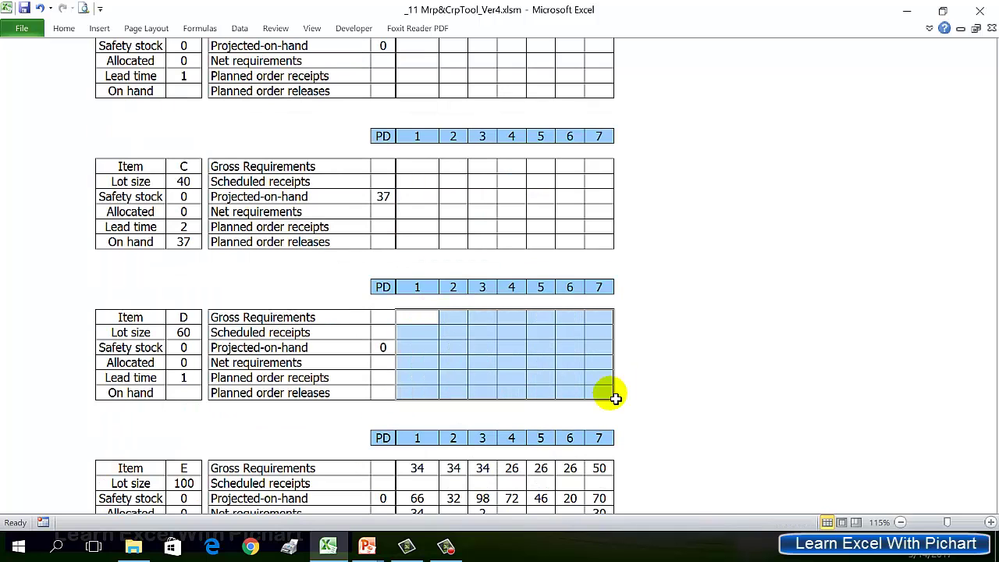
# - Delete the period values for items E and F and scroll back to the MRP Planning title
pyautogui.scroll(-2, 614, 398)
pyautogui.moveTo(417, 378); pyautogui.dragTo(598, 461)
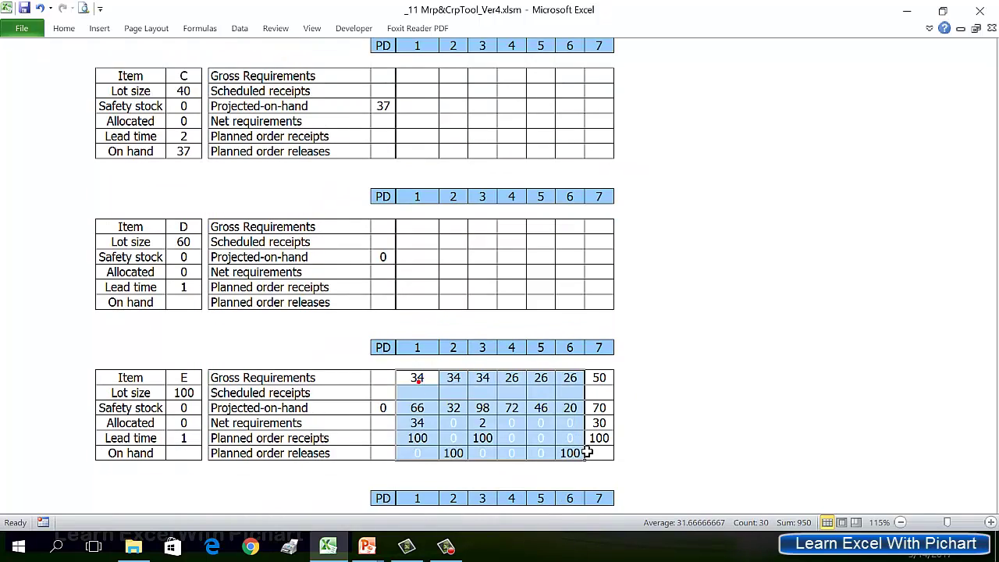
pyautogui.press('Delete')
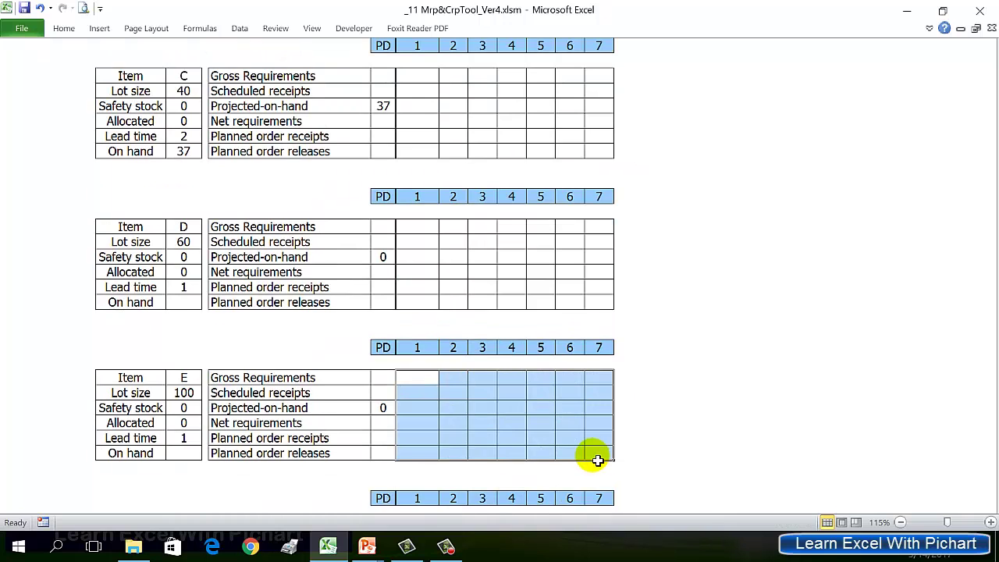
pyautogui.scroll(-4, 598, 461)
pyautogui.moveTo(417, 351); pyautogui.dragTo(610, 425)
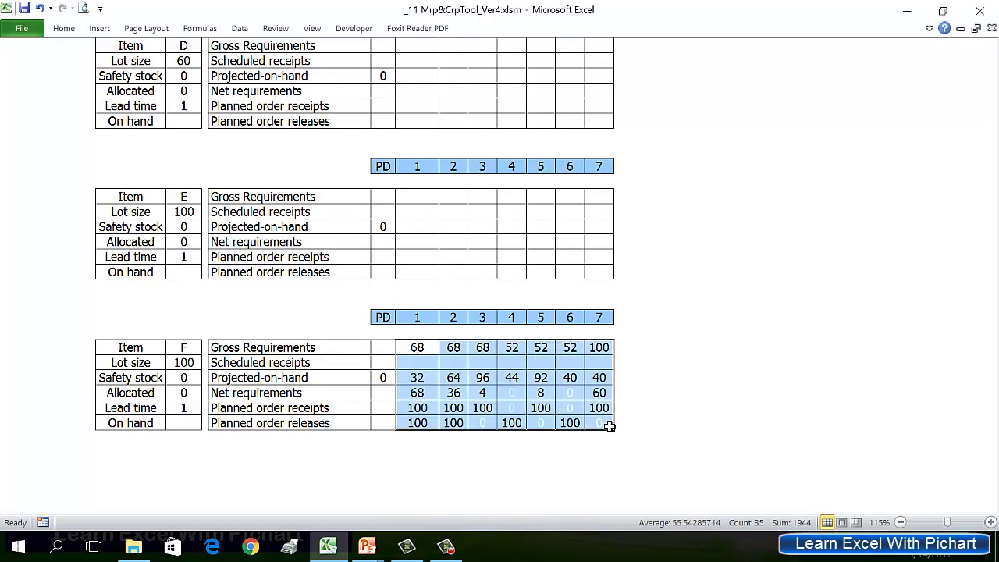
pyautogui.press('Delete')
pyautogui.scroll(8, 721, 339)
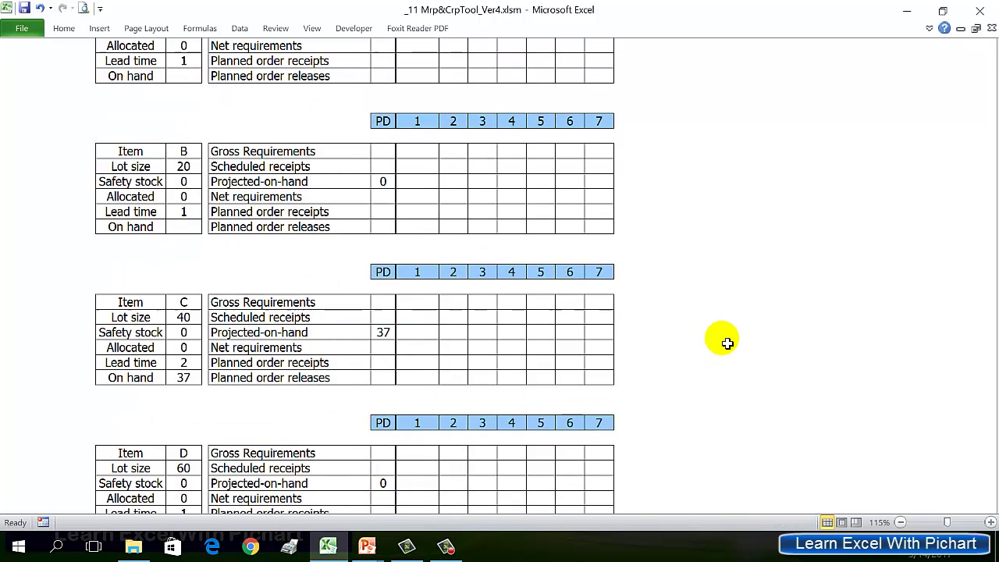
pyautogui.scroll(1, 720, 339)
pyautogui.scroll(3, 702, 250)
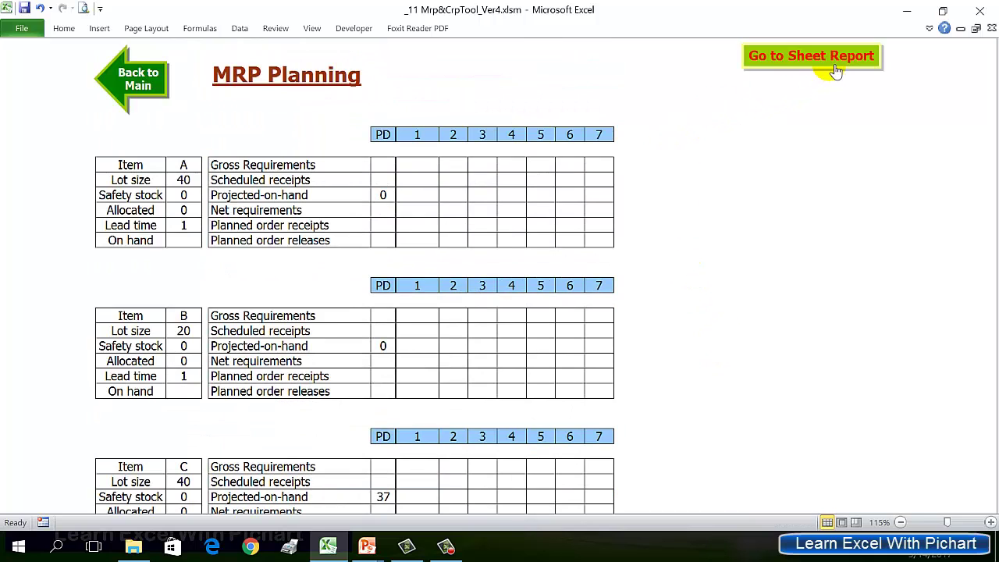
# - Open the 1st Step MPS Table showing 7 weeks for products A and B, then return to the menu
pyautogui.click(137, 80)
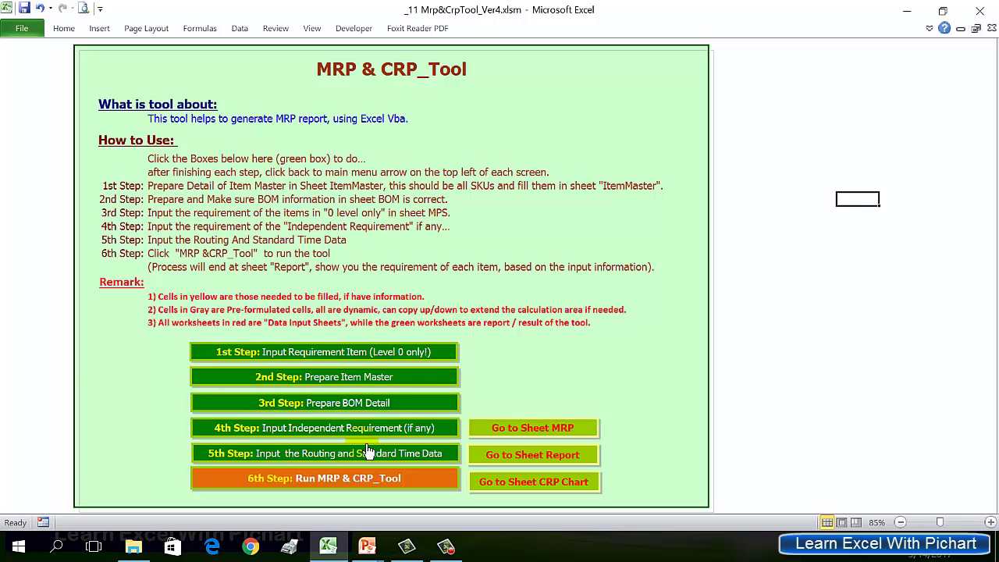
pyautogui.click(319, 355)
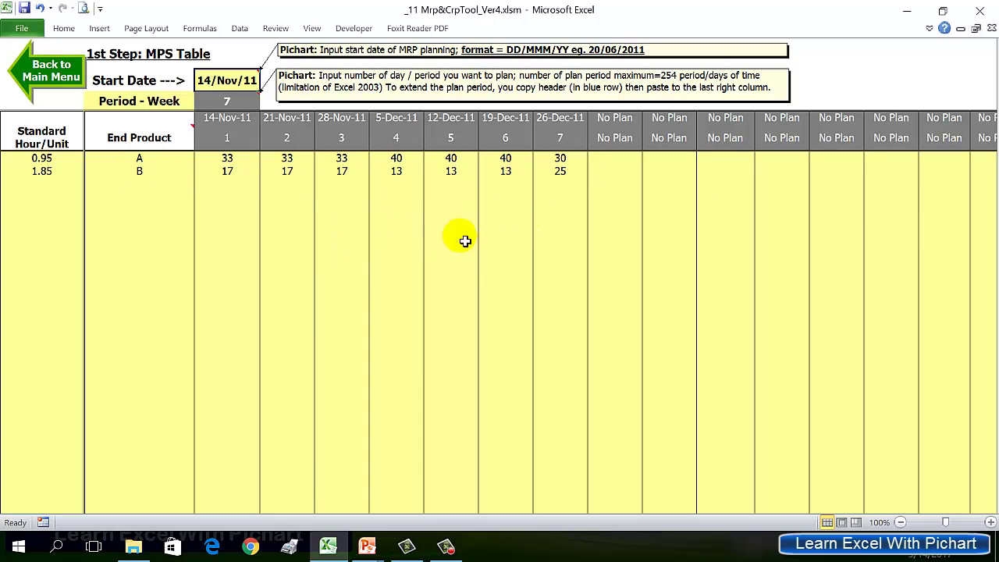
pyautogui.click(67, 75)
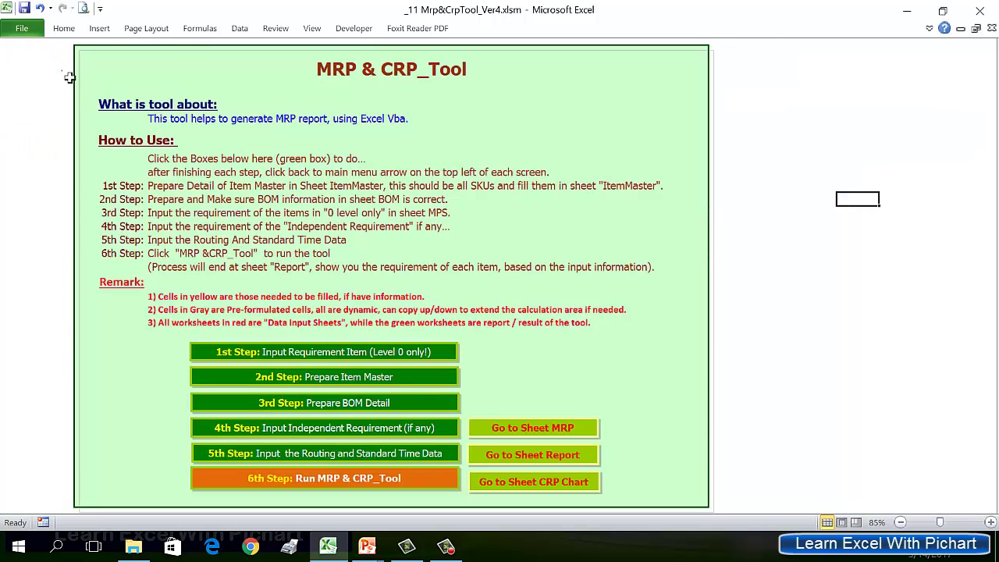
pyautogui.click(390, 378)
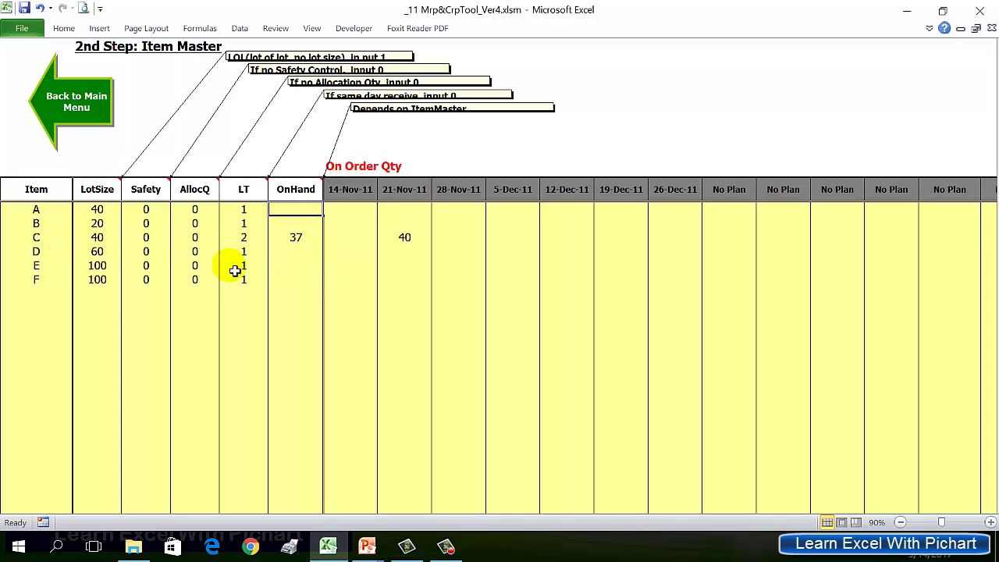
# - Open the Bill Of Material sheet and highlight product A's rows (C, D) and product B's (D, E, F)
pyautogui.click(86, 109)
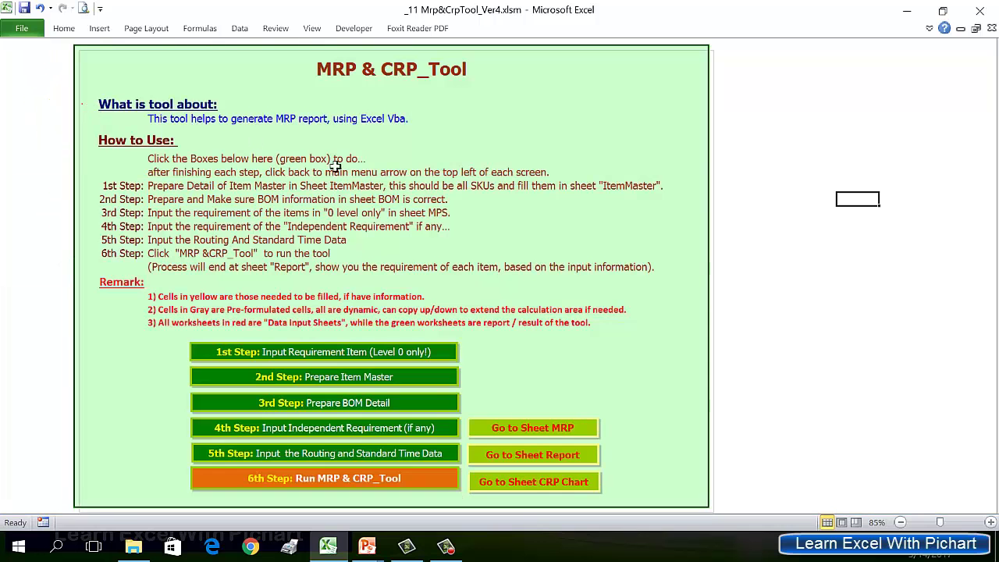
pyautogui.click(372, 400)
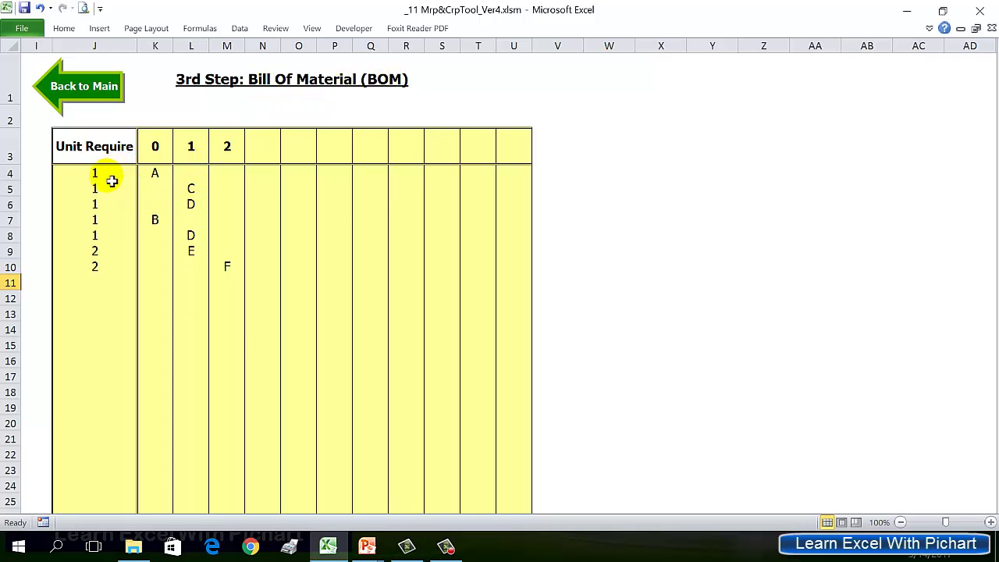
pyautogui.moveTo(78, 174)
pyautogui.mouseDown()
pyautogui.moveTo(163, 182)
pyautogui.moveTo(213, 225)
pyautogui.moveTo(235, 214)
pyautogui.mouseUp()
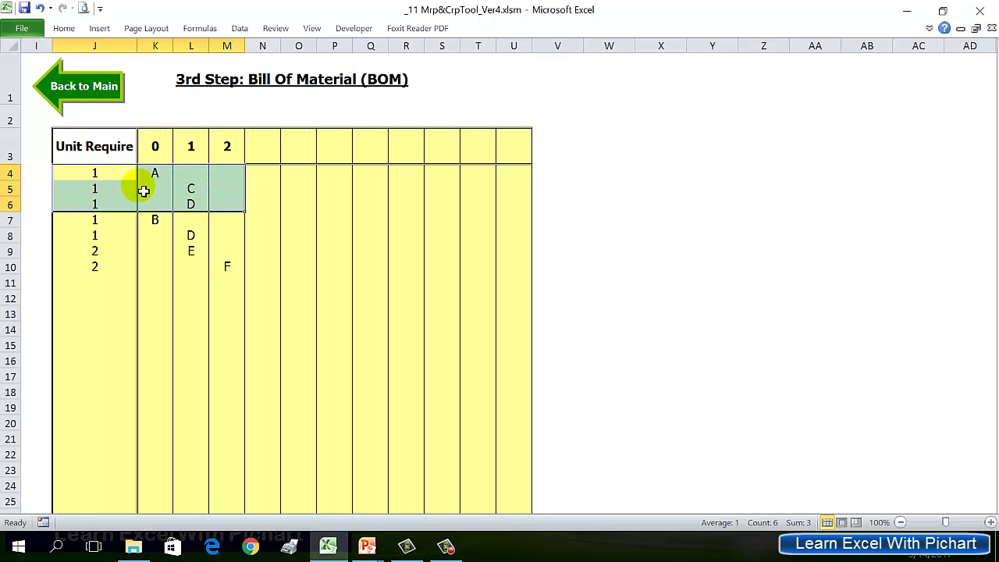
pyautogui.click(165, 227)
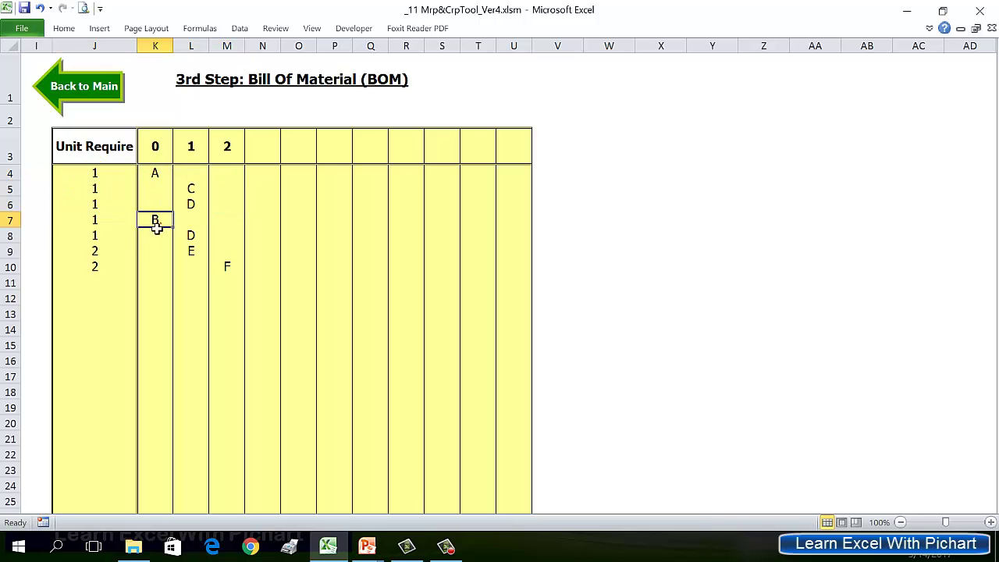
pyautogui.moveTo(116, 225)
pyautogui.mouseDown()
pyautogui.moveTo(206, 227)
pyautogui.moveTo(201, 250)
pyautogui.mouseUp()
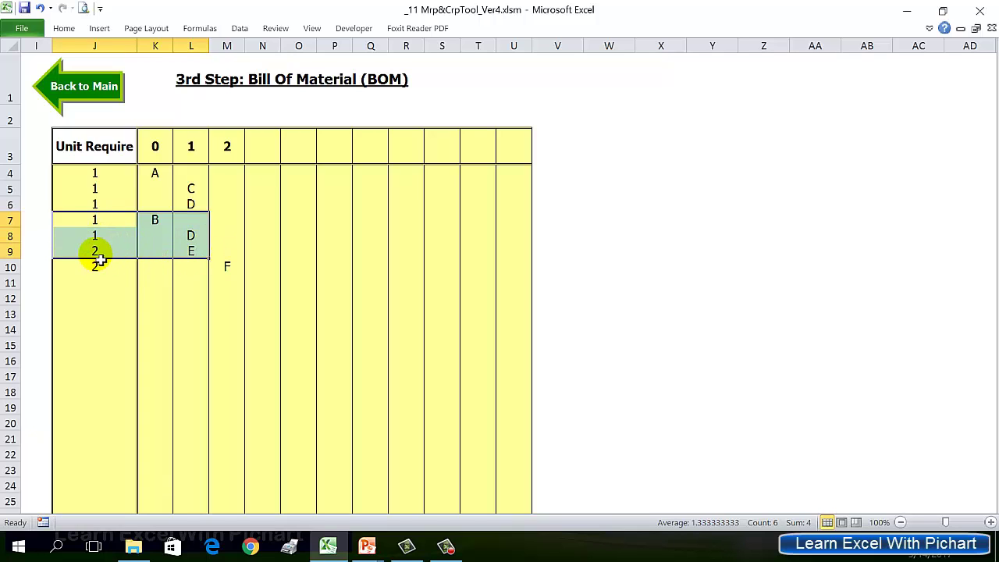
pyautogui.moveTo(107, 223); pyautogui.dragTo(229, 267)
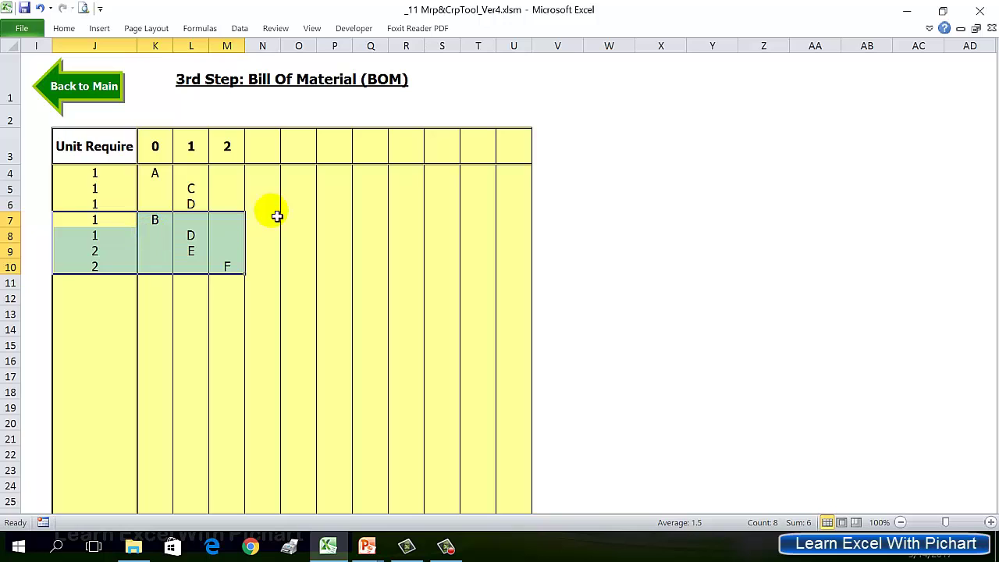
# - Open the empty 4th Step Independent Item Requirement sheet with weekly periods from 14-Nov-11
pyautogui.click(109, 90)
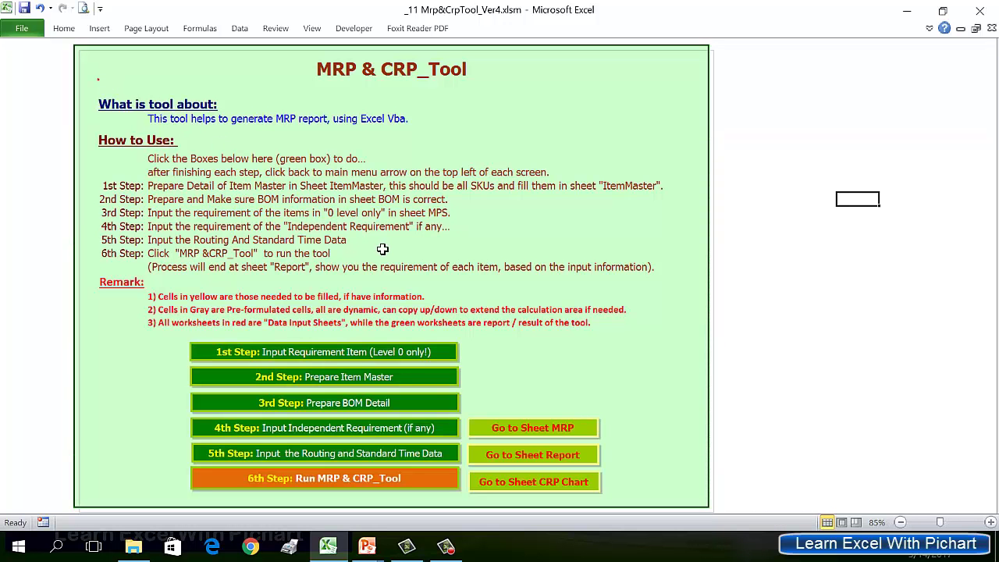
pyautogui.click(382, 248)
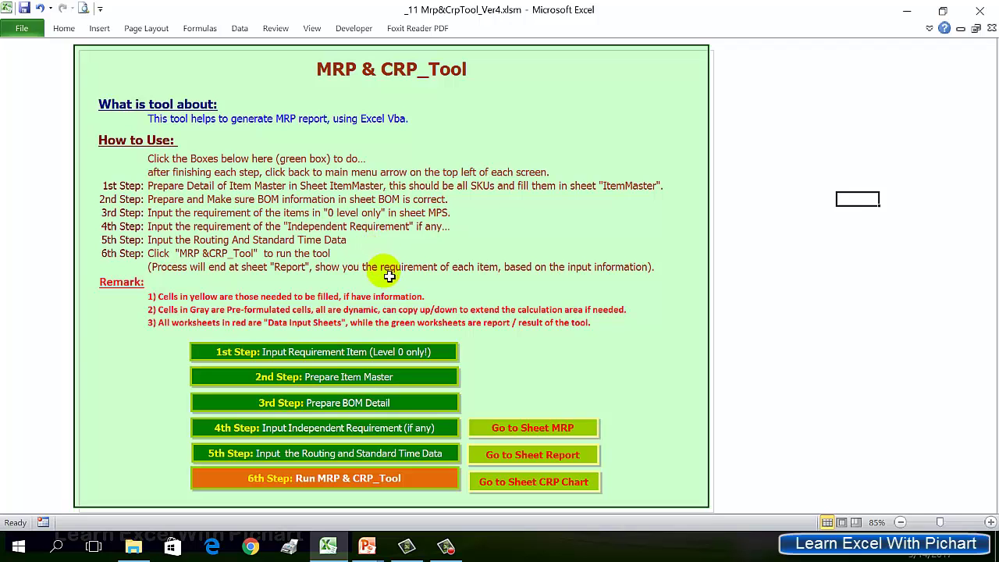
pyautogui.click(391, 429)
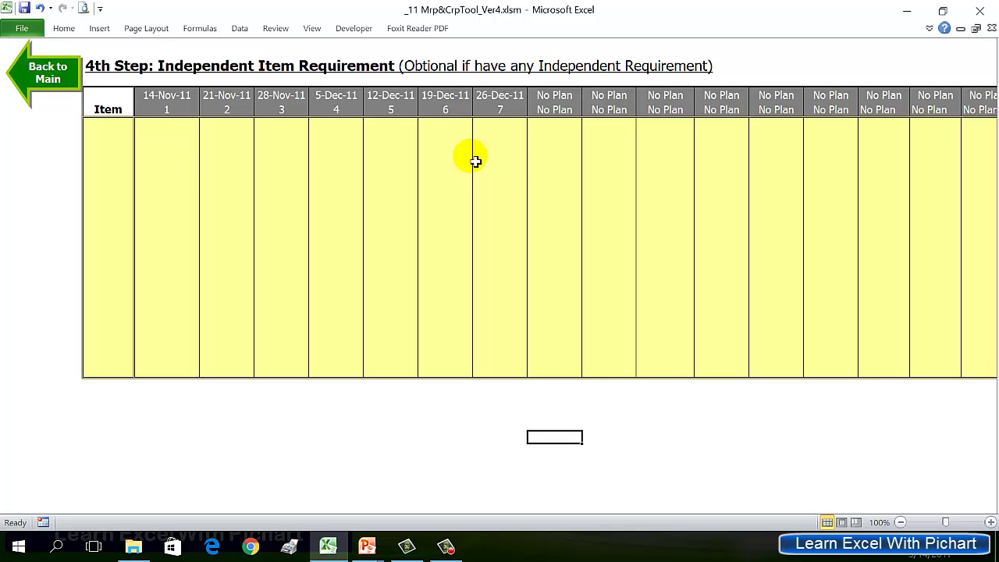
# - Open the 5th Step Routing And Standard Time Data for items A–F, then return to the menu
pyautogui.click(35, 69)
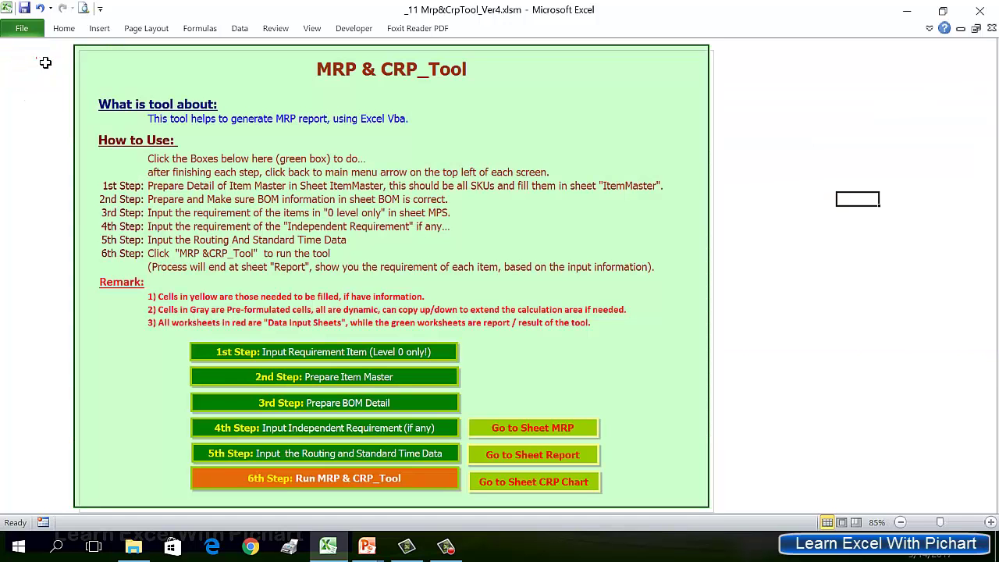
pyautogui.click(380, 459)
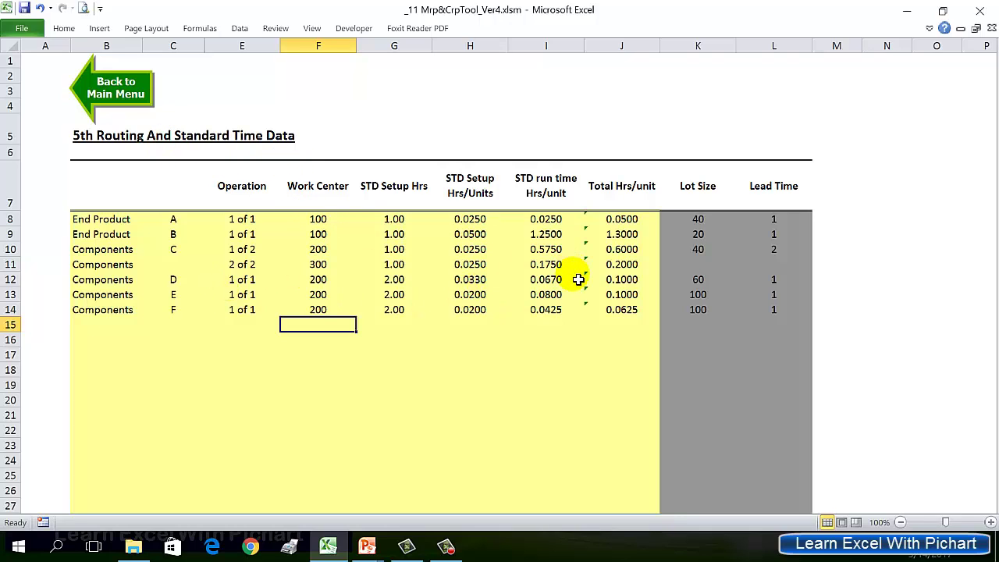
pyautogui.click(118, 88)
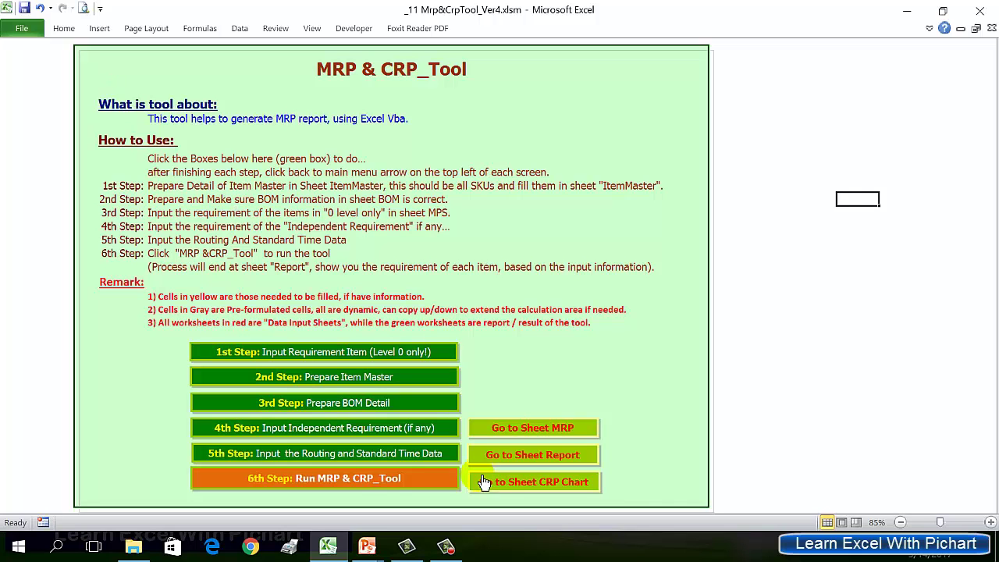
pyautogui.click(331, 353)
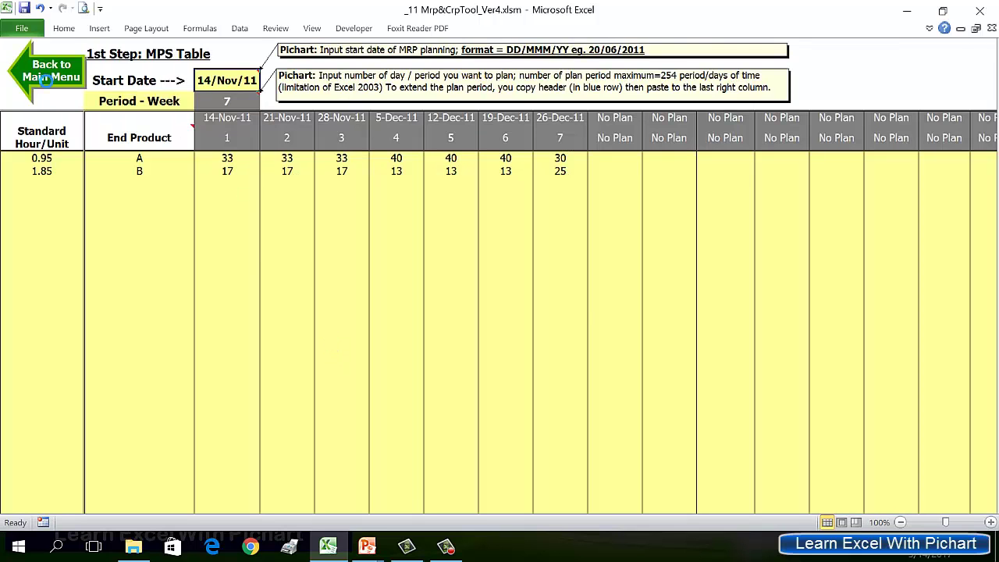
pyautogui.click(45, 80)
pyautogui.click(289, 382)
pyautogui.click(78, 124)
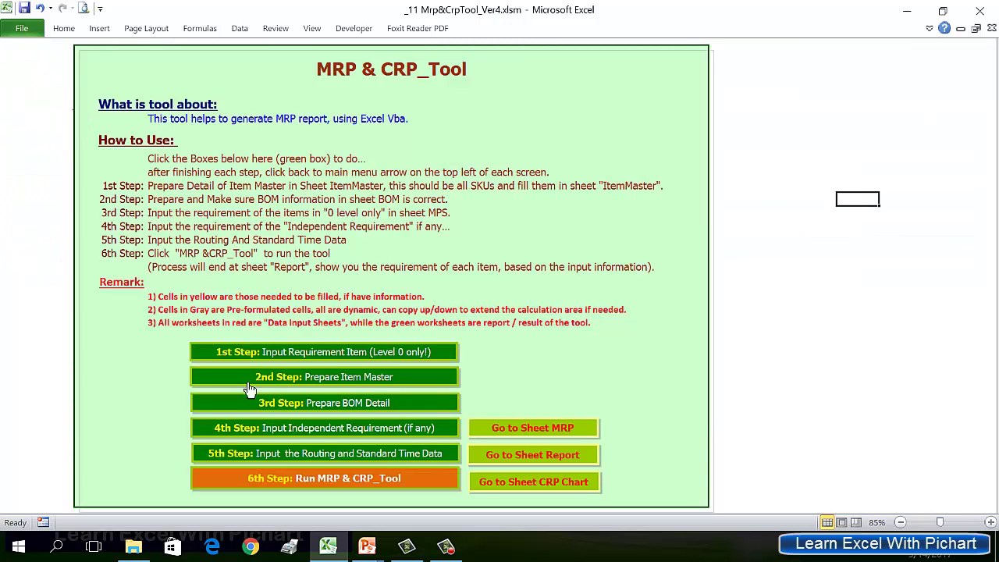
pyautogui.click(402, 404)
pyautogui.click(110, 124)
pyautogui.click(356, 427)
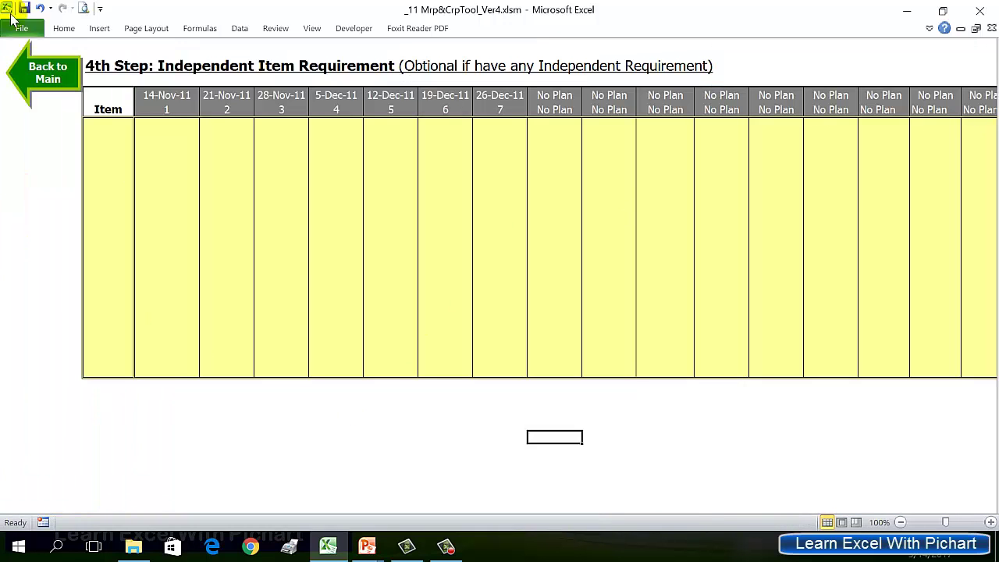
pyautogui.click(36, 62)
pyautogui.click(321, 460)
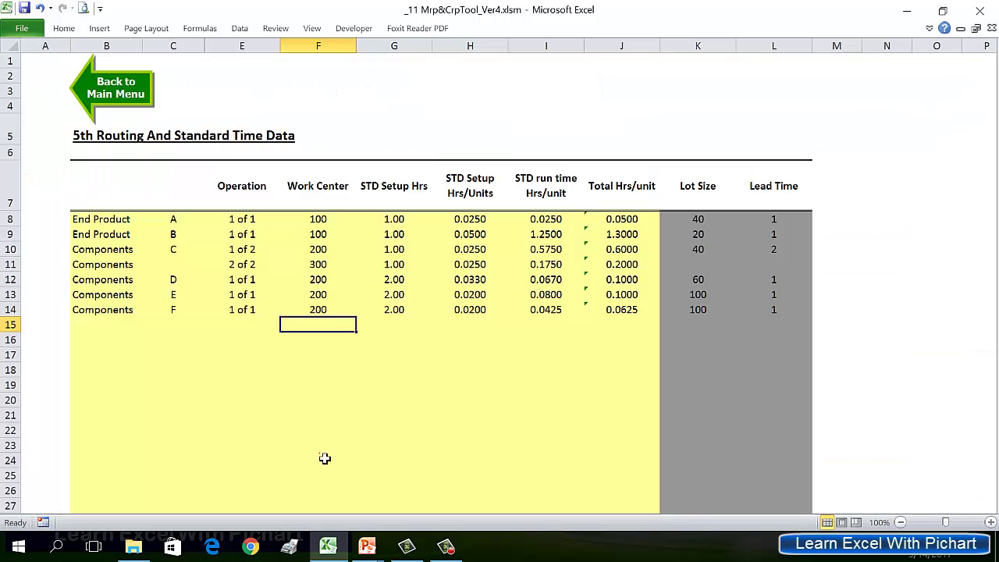
pyautogui.click(126, 100)
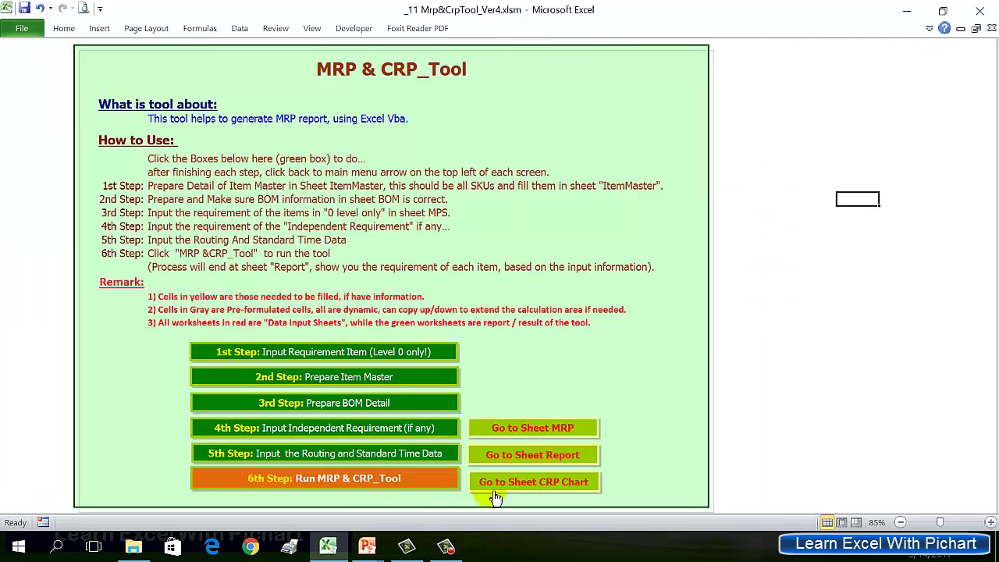
# - Clear the planned order release values on the Material Requirement Report sheet
pyautogui.click(572, 455)
pyautogui.moveTo(242, 149); pyautogui.dragTo(609, 250)
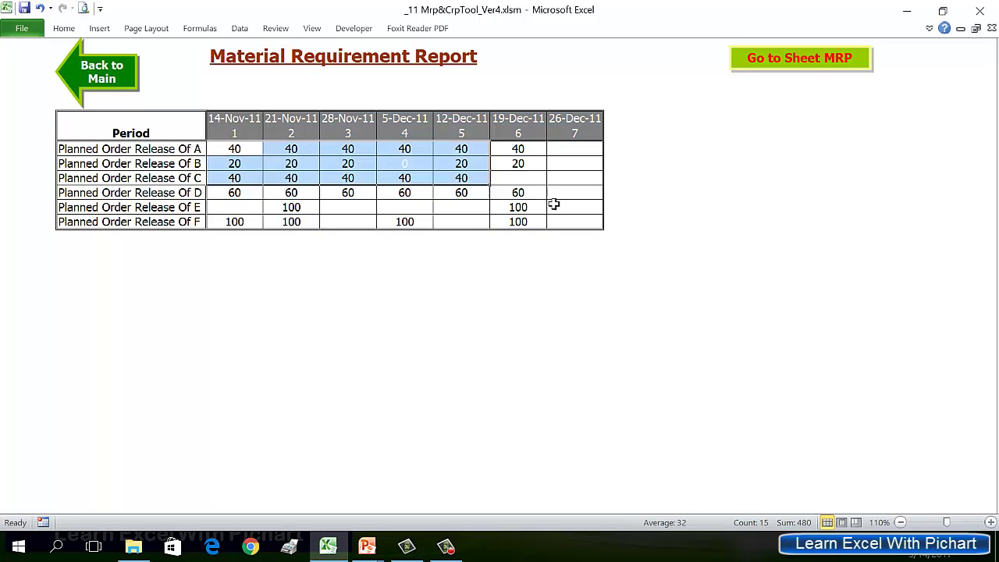
pyautogui.press('Delete')
# - Check that the MRP Planning sheet is cleared, then return to the tool's main menu
pyautogui.click(594, 369)
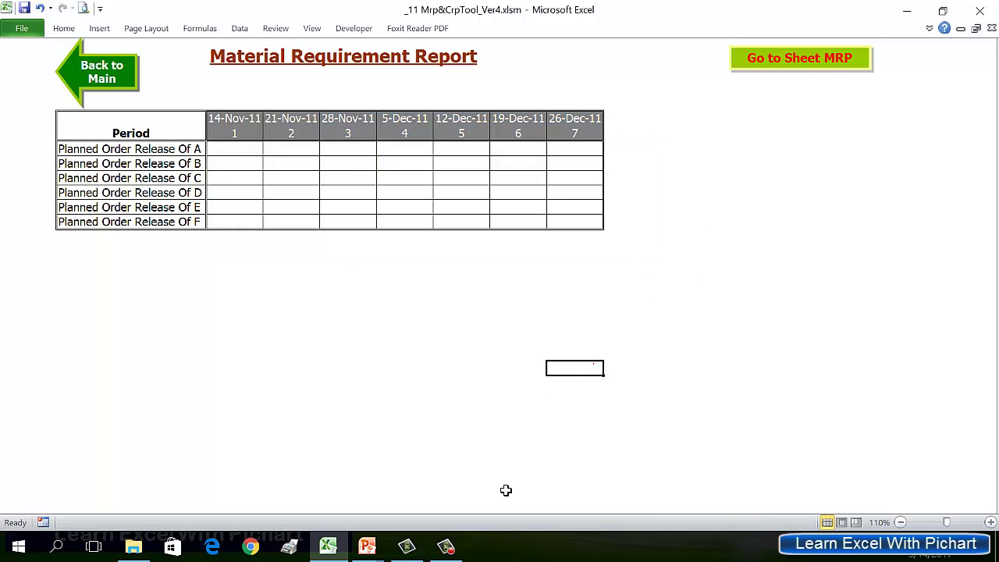
pyautogui.click(828, 65)
pyautogui.scroll(-7, 473, 350)
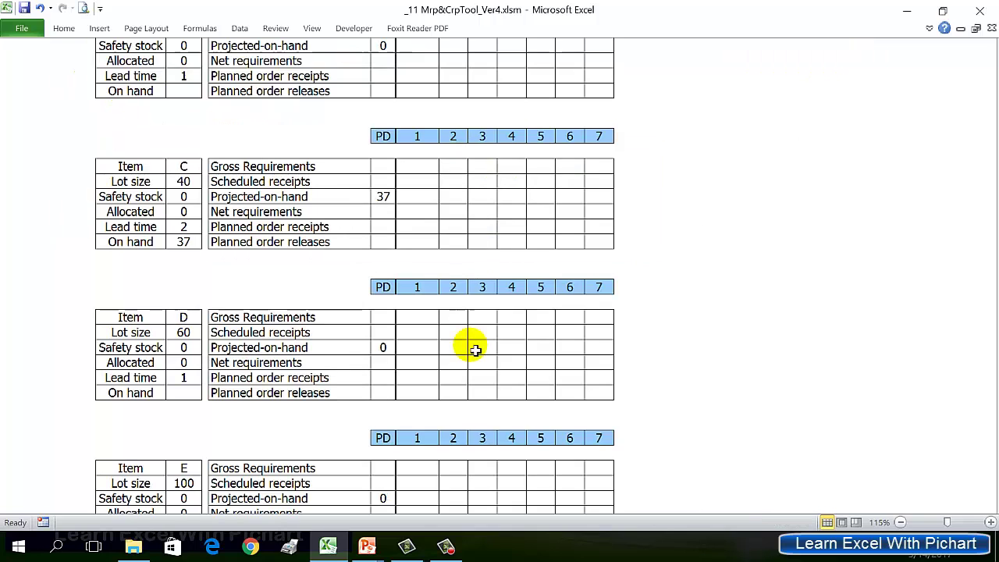
pyautogui.scroll(-9, 475, 364)
pyautogui.scroll(7, 479, 367)
pyautogui.scroll(7, 469, 359)
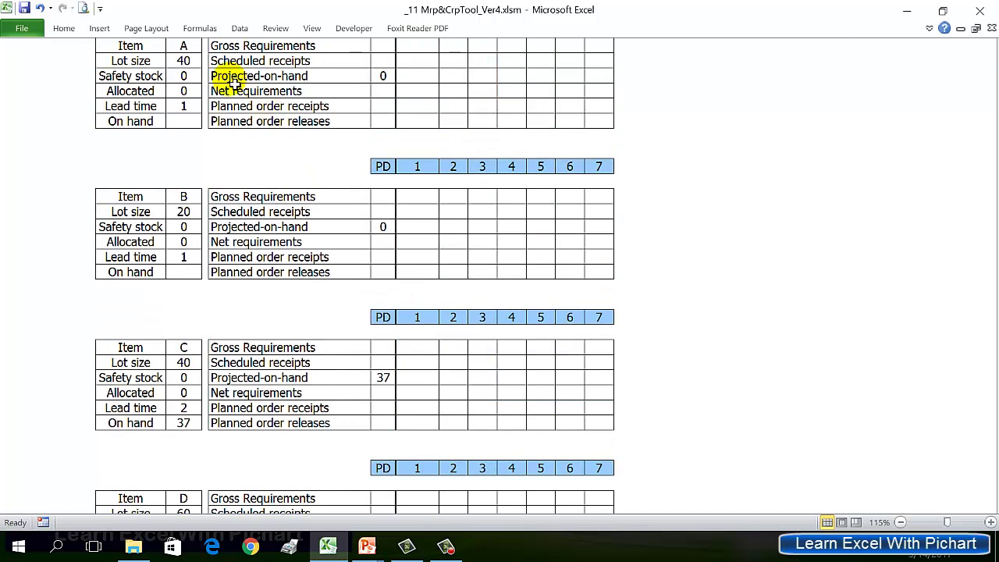
pyautogui.scroll(1, 516, 309)
pyautogui.scroll(2, 516, 309)
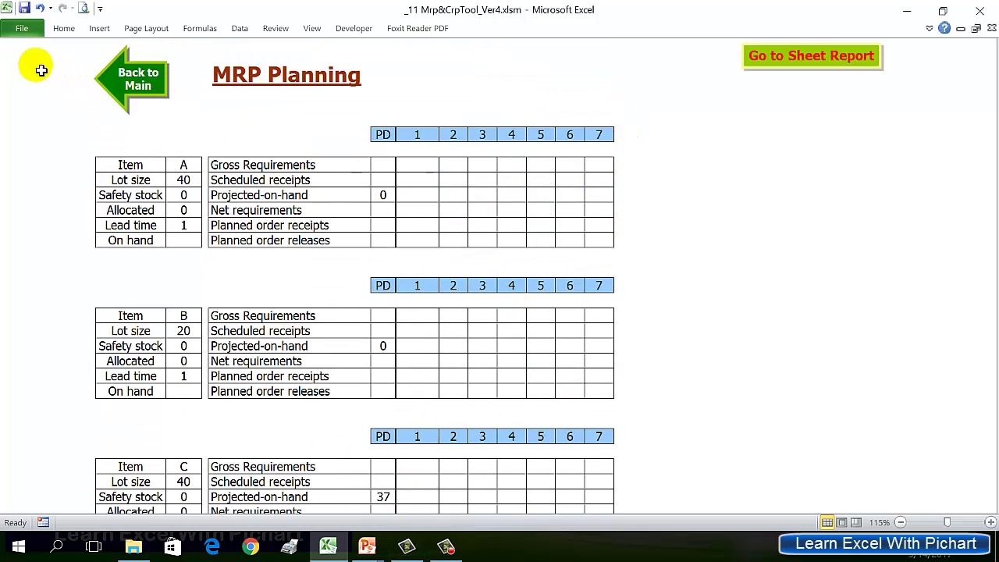
pyautogui.click(129, 80)
# - On the CRP Chart sheet, delete the Required Capacity values for periods 1–7 and go back to the menu
pyautogui.click(579, 487)
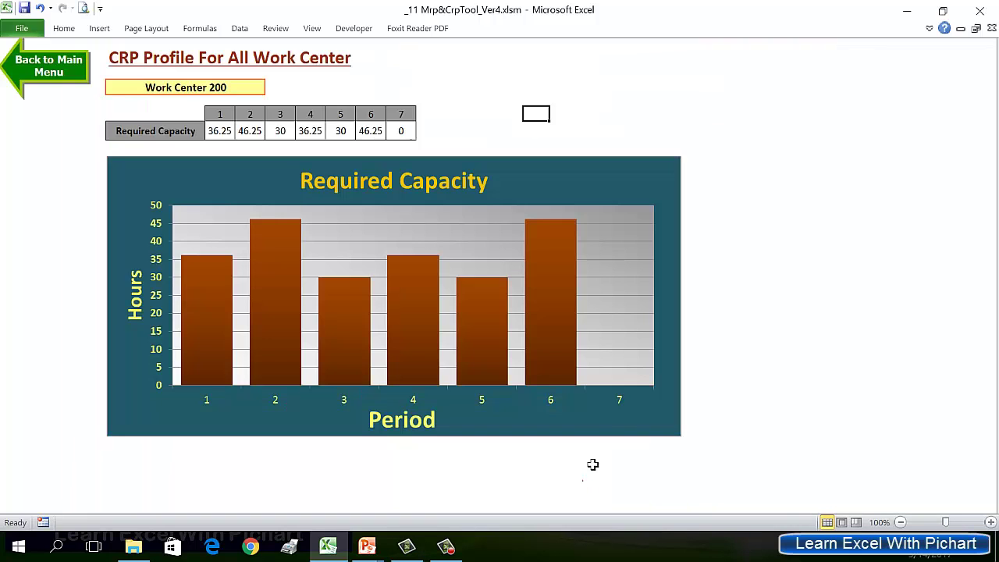
pyautogui.moveTo(220, 131); pyautogui.dragTo(401, 132)
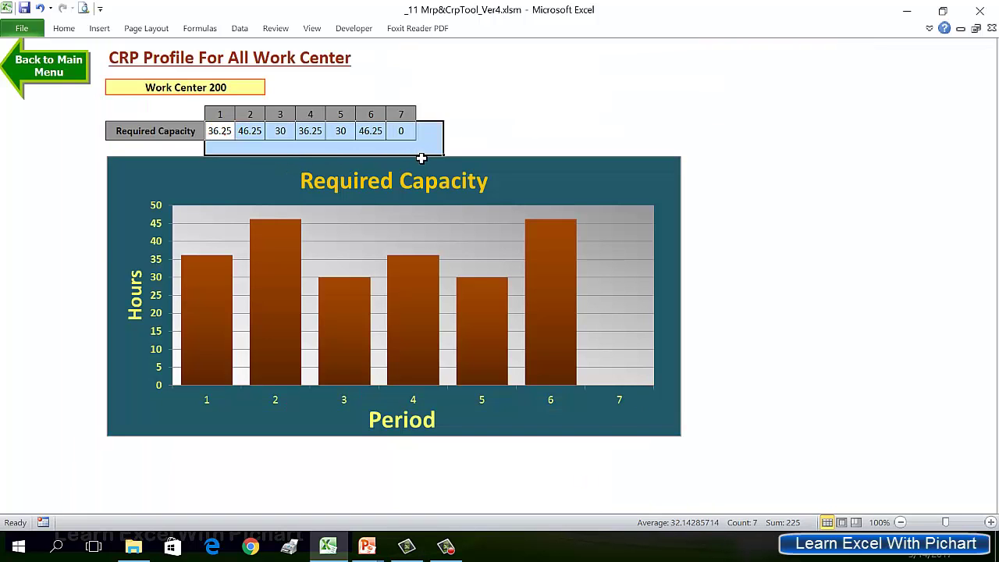
pyautogui.press('Delete')
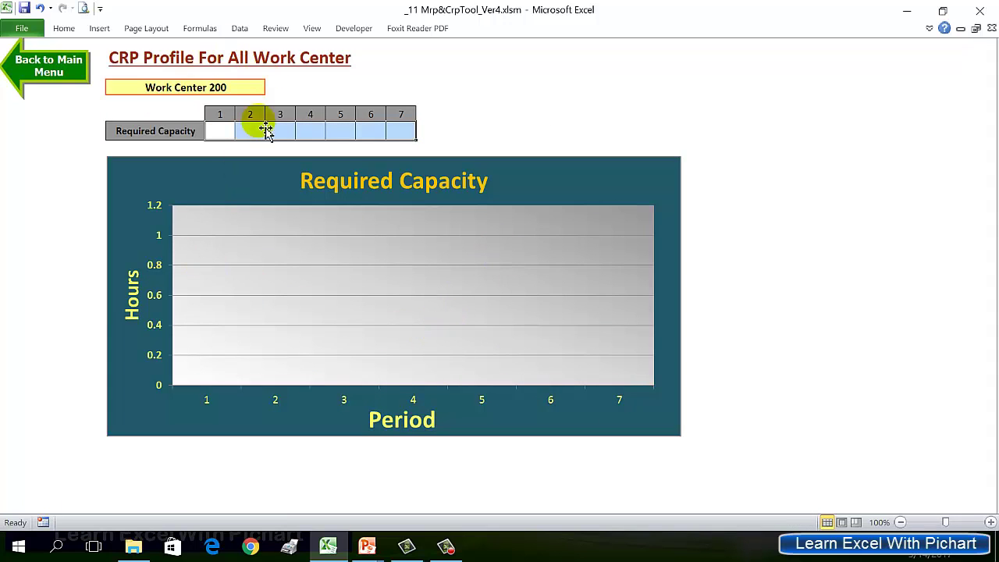
pyautogui.click(50, 78)
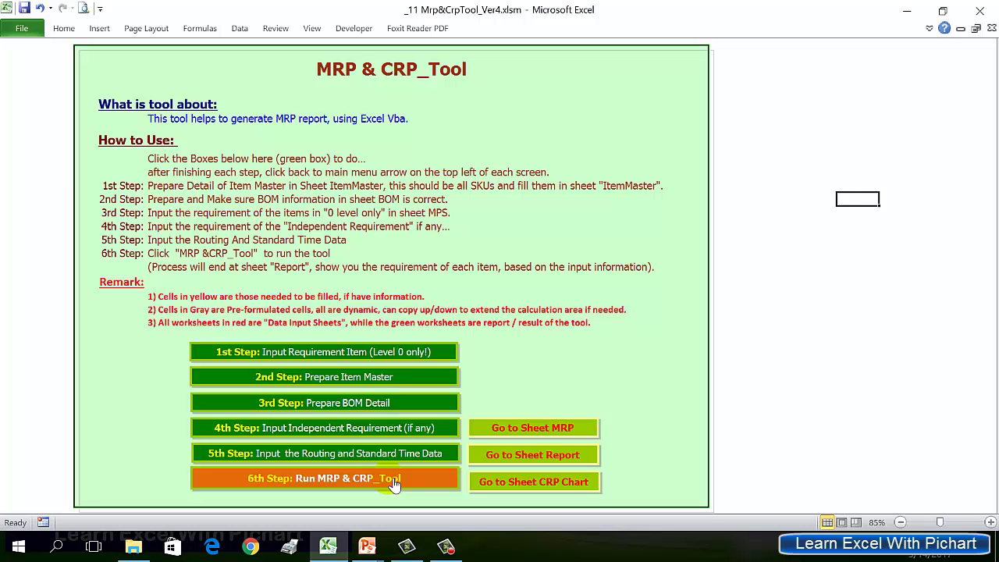
# - Run the 6th Step MRP & CRP_Tool and confirm the BOM row limit and all-items-allocated messages
pyautogui.click(394, 481)
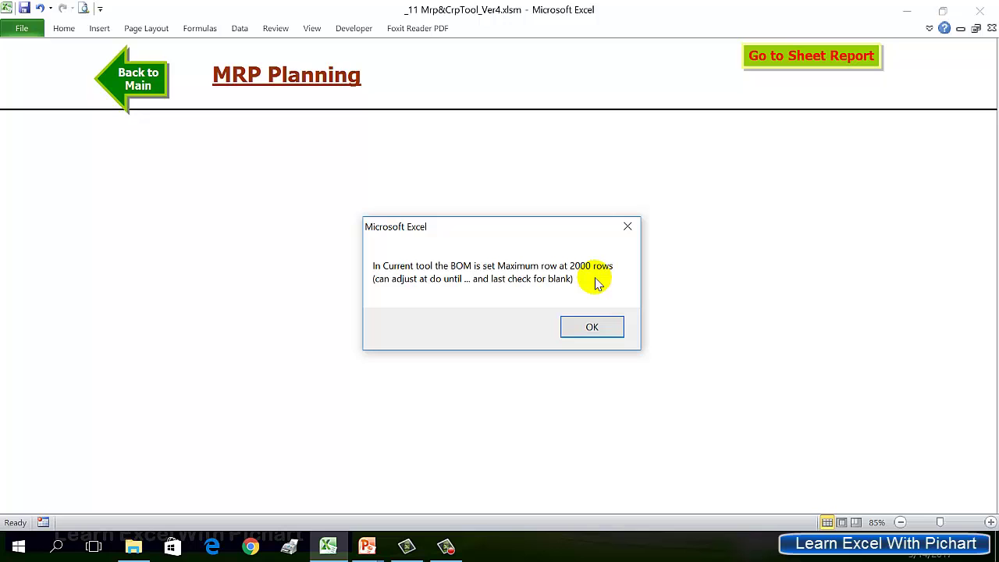
pyautogui.click(596, 329)
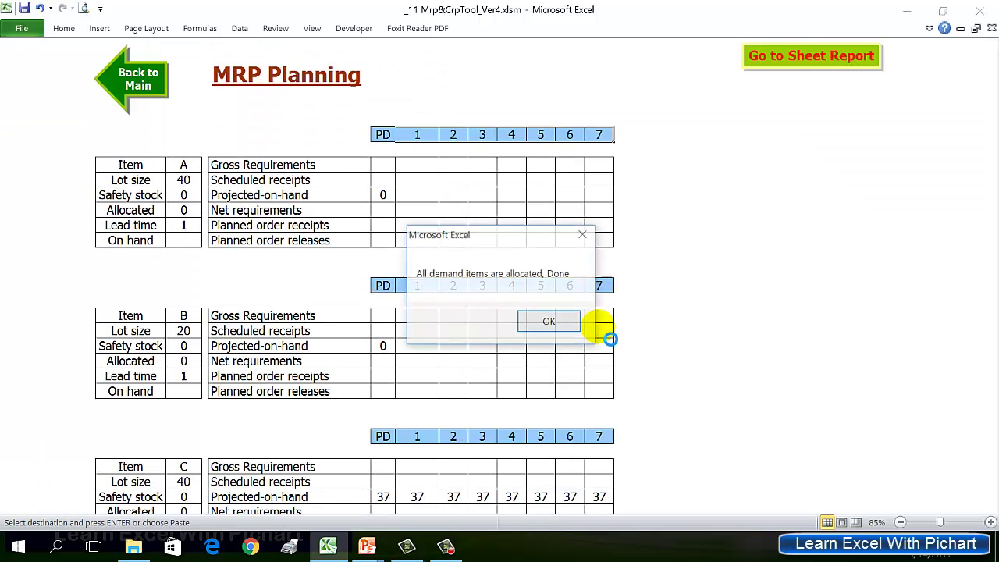
pyautogui.click(552, 322)
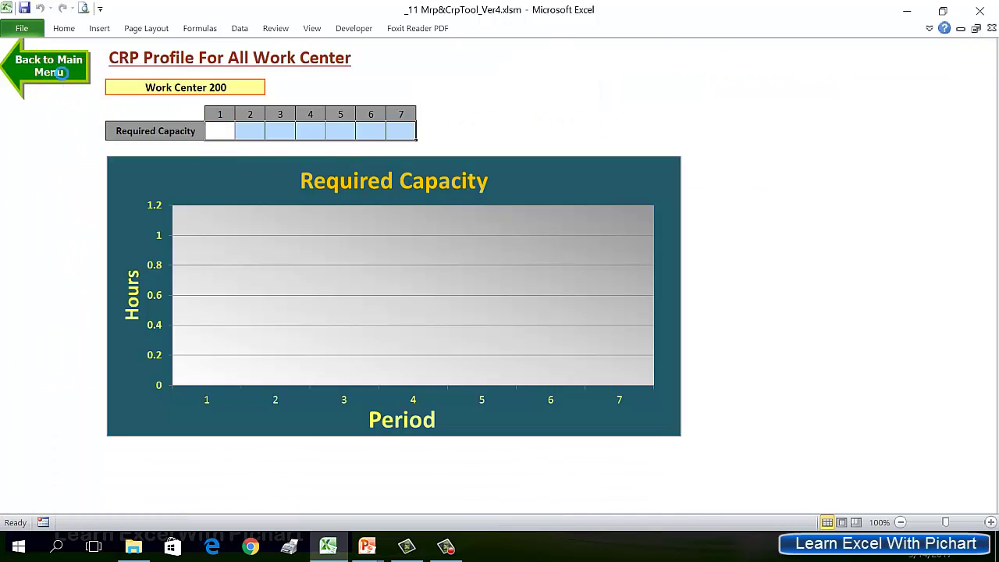
# - Via the main menu, open the MRP Planning sheet and review the computed tables, starting with item A
pyautogui.click(50, 74)
pyautogui.click(589, 431)
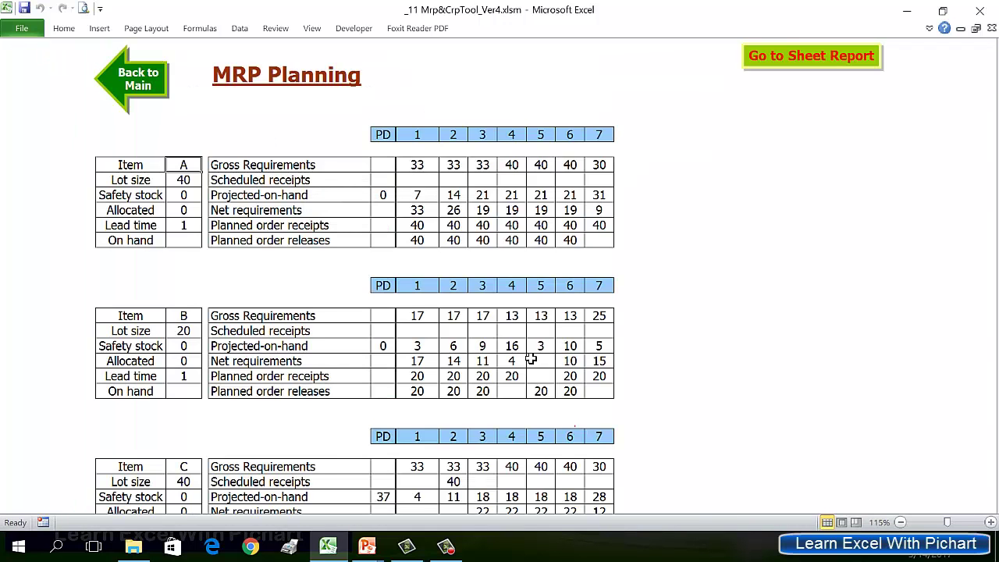
pyautogui.click(426, 170)
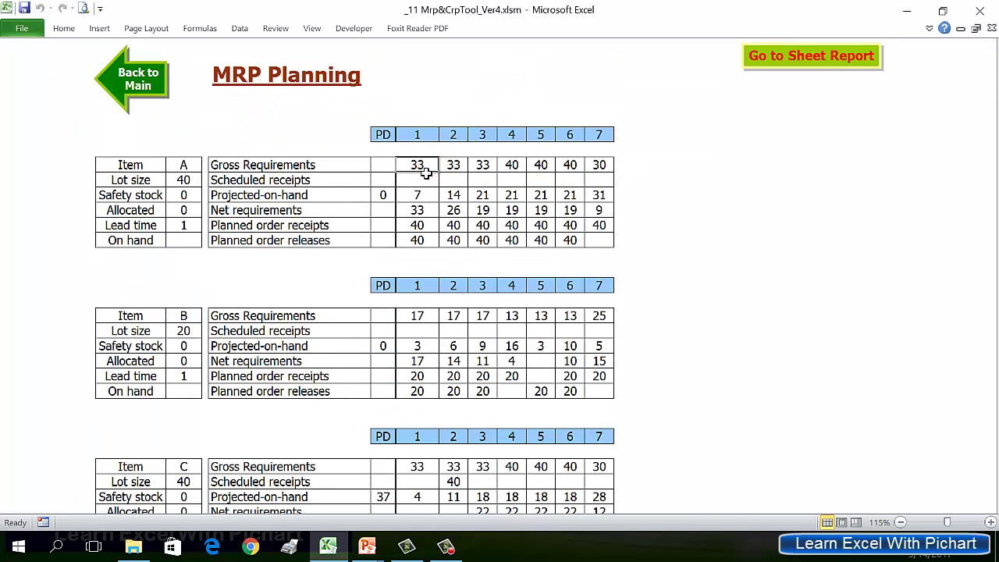
pyautogui.moveTo(426, 171); pyautogui.dragTo(598, 257)
pyautogui.scroll(-6, 585, 250)
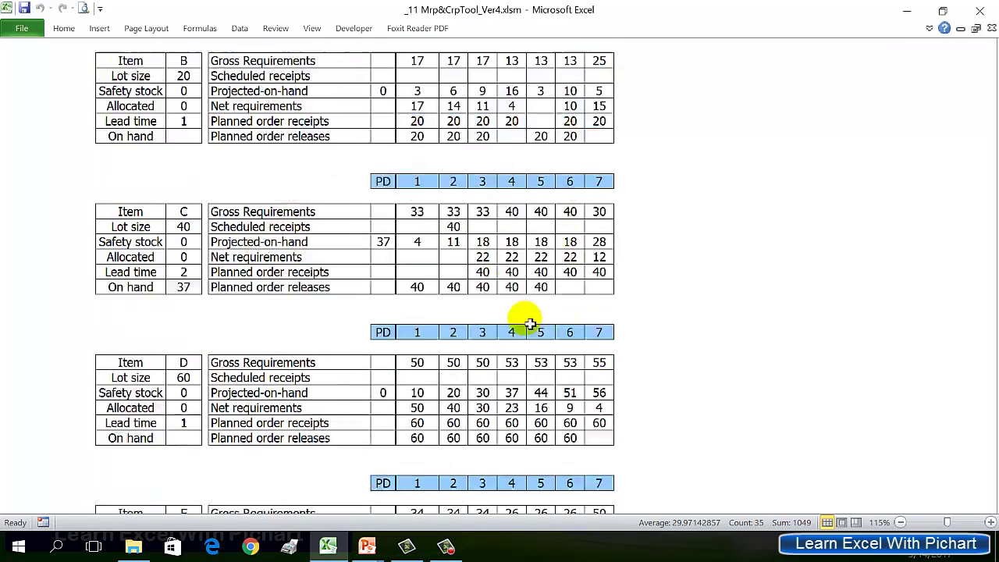
pyautogui.scroll(-3, 547, 335)
pyautogui.scroll(-6, 557, 350)
pyautogui.scroll(12, 546, 343)
pyautogui.scroll(1, 469, 406)
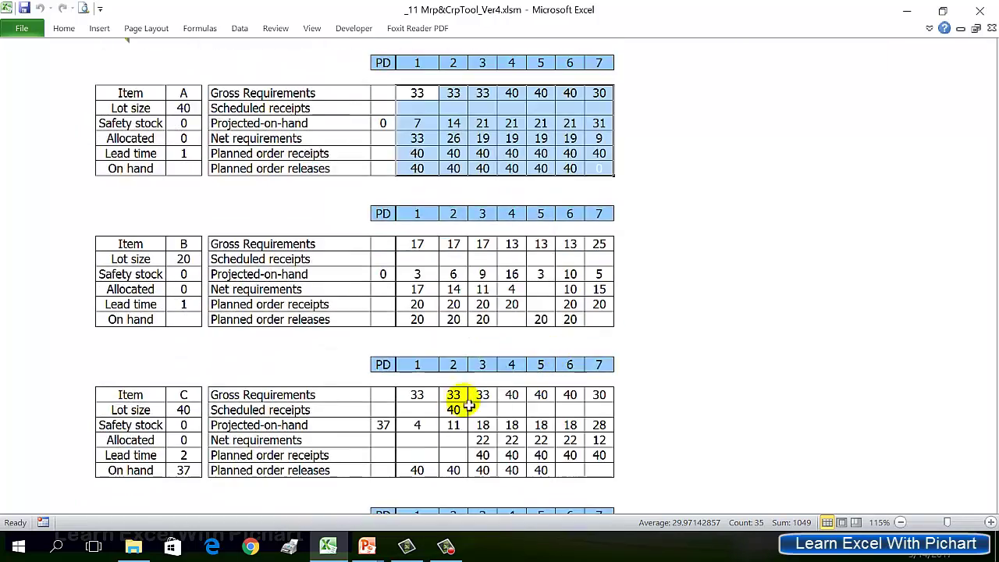
pyautogui.scroll(-5, 569, 346)
pyautogui.scroll(-5, 575, 330)
pyautogui.scroll(7, 575, 330)
pyautogui.scroll(4, 547, 312)
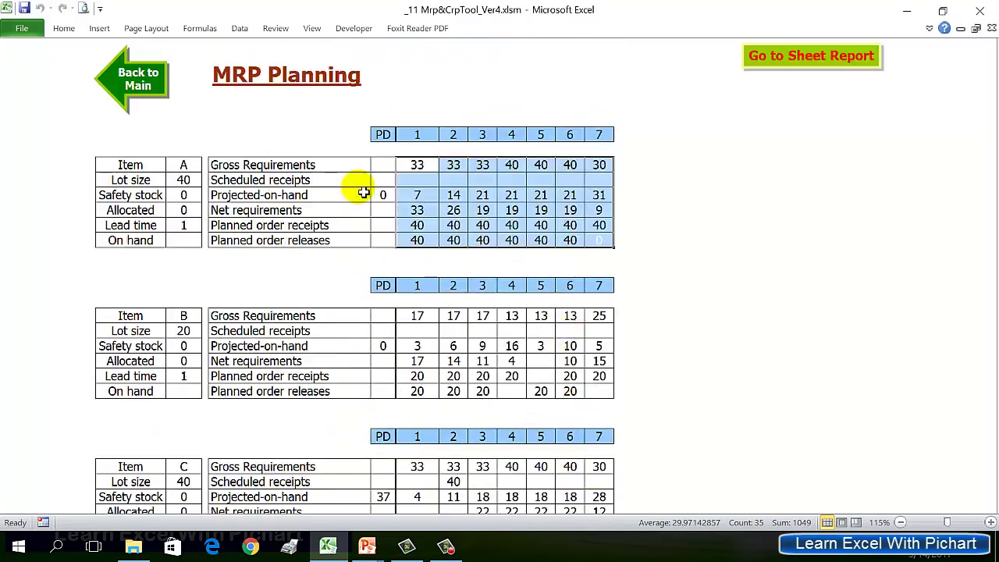
# - Open the Material Requirement Report and inspect the planned order releases for items A–F
pyautogui.click(821, 56)
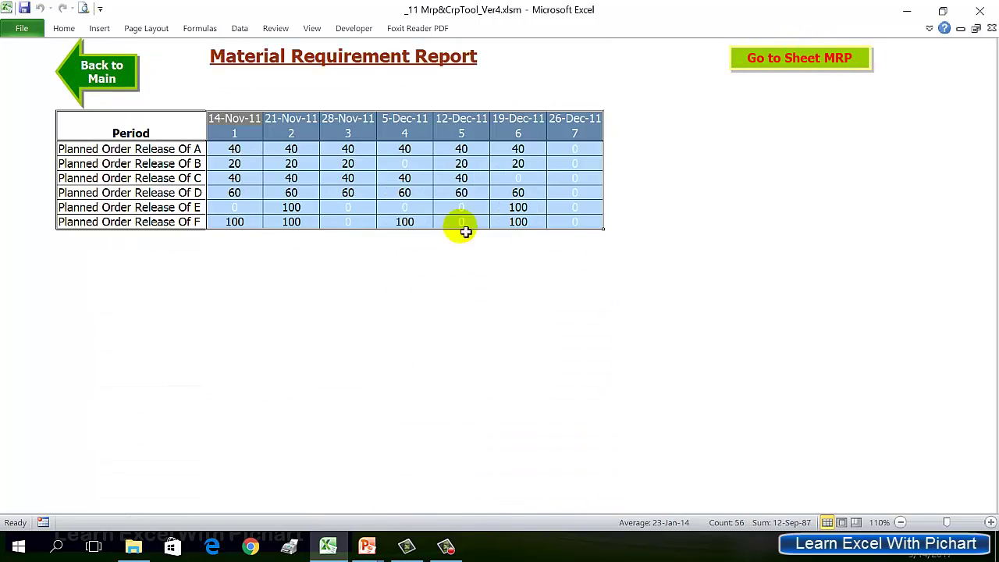
pyautogui.click(570, 281)
pyautogui.moveTo(234, 149); pyautogui.dragTo(574, 223)
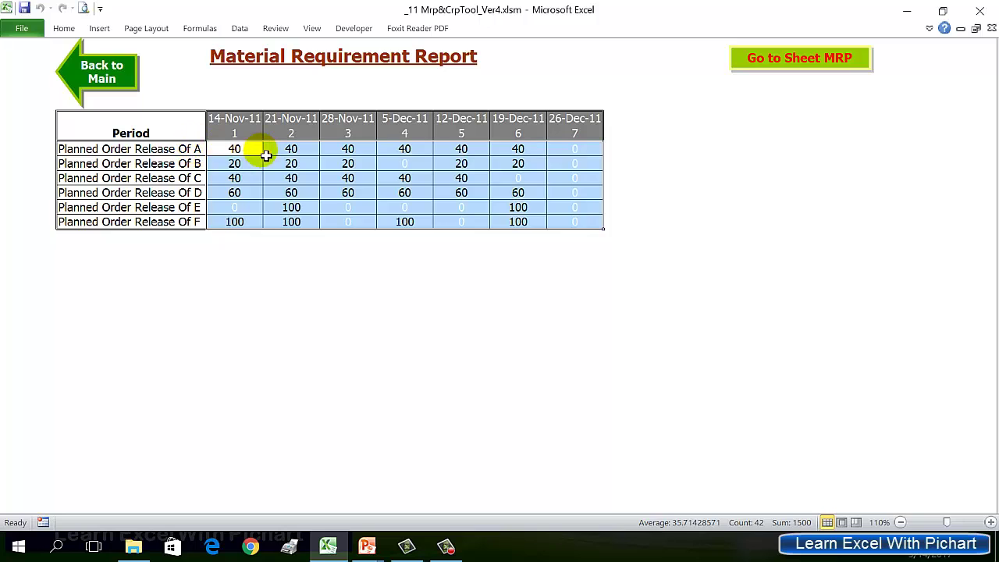
pyautogui.click(239, 150)
pyautogui.moveTo(263, 160); pyautogui.dragTo(544, 166)
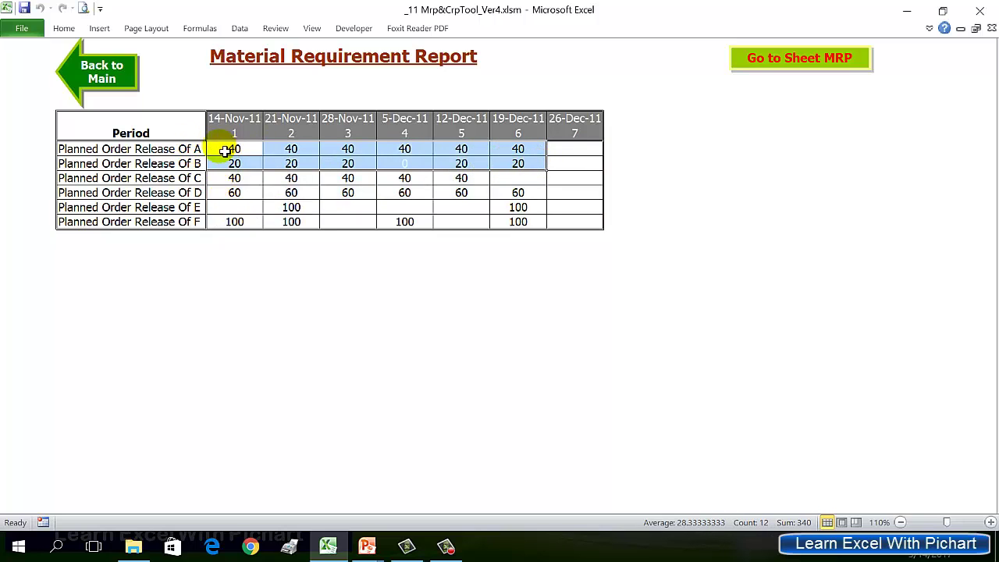
pyautogui.click(194, 164)
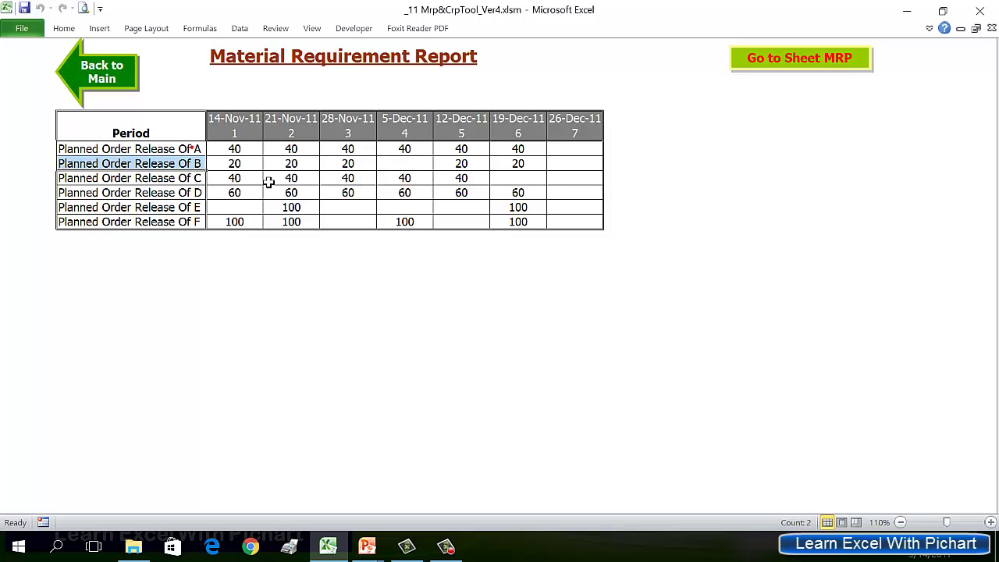
pyautogui.moveTo(257, 181); pyautogui.dragTo(555, 235)
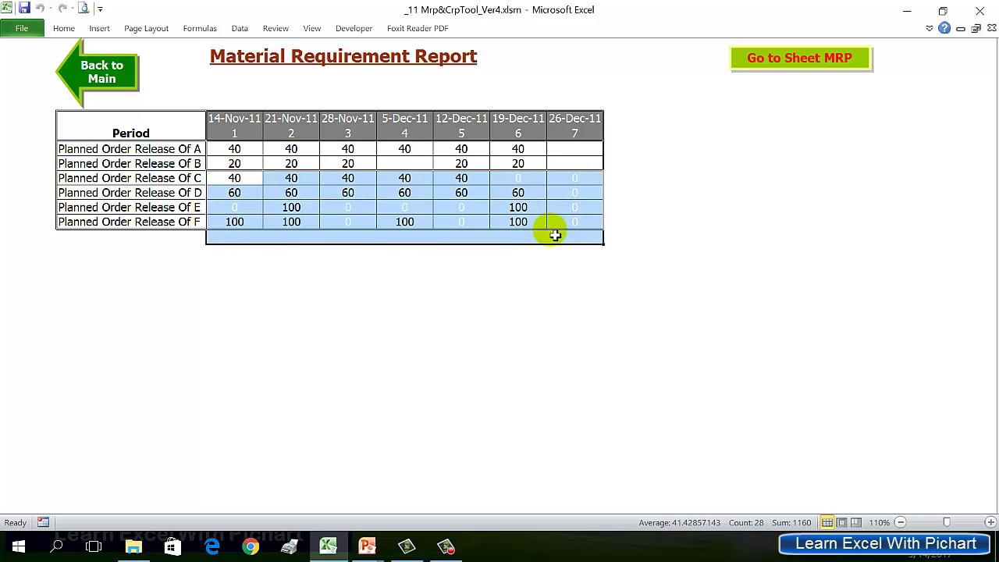
pyautogui.moveTo(234, 150)
pyautogui.mouseDown()
pyautogui.moveTo(518, 153)
pyautogui.moveTo(606, 171)
pyautogui.mouseUp()
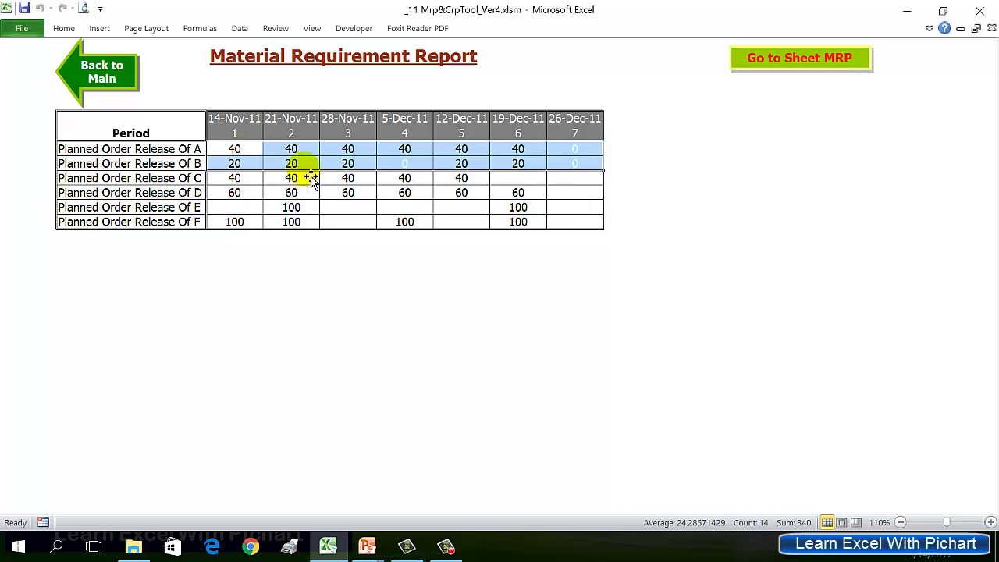
pyautogui.moveTo(234, 178); pyautogui.dragTo(586, 233)
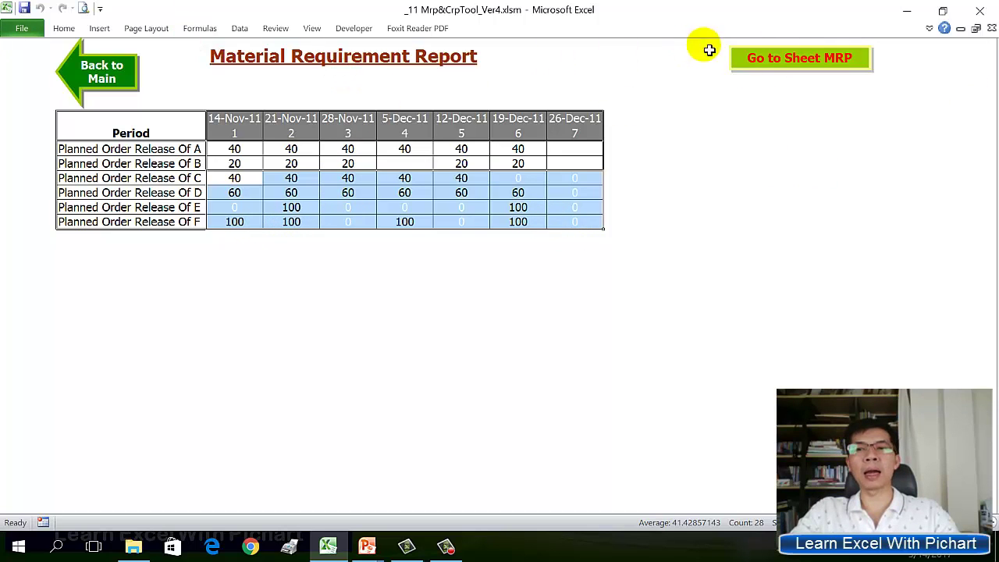
# - Use the Report sheet's Back to Main arrow to reach the MRP & CRP_Tool menu and scroll through it
pyautogui.click(81, 97)
pyautogui.scroll(-2, 479, 231)
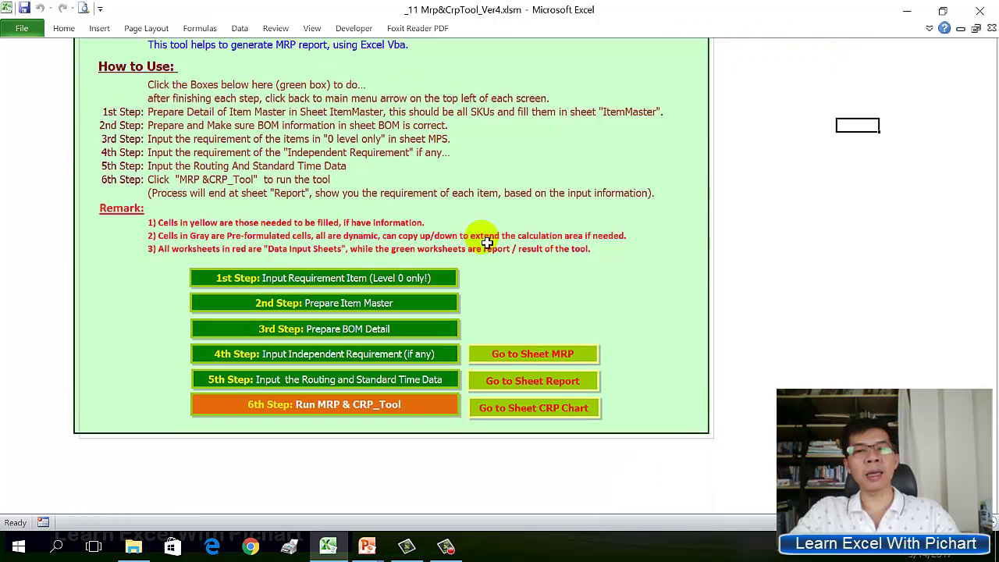
pyautogui.scroll(2, 562, 249)
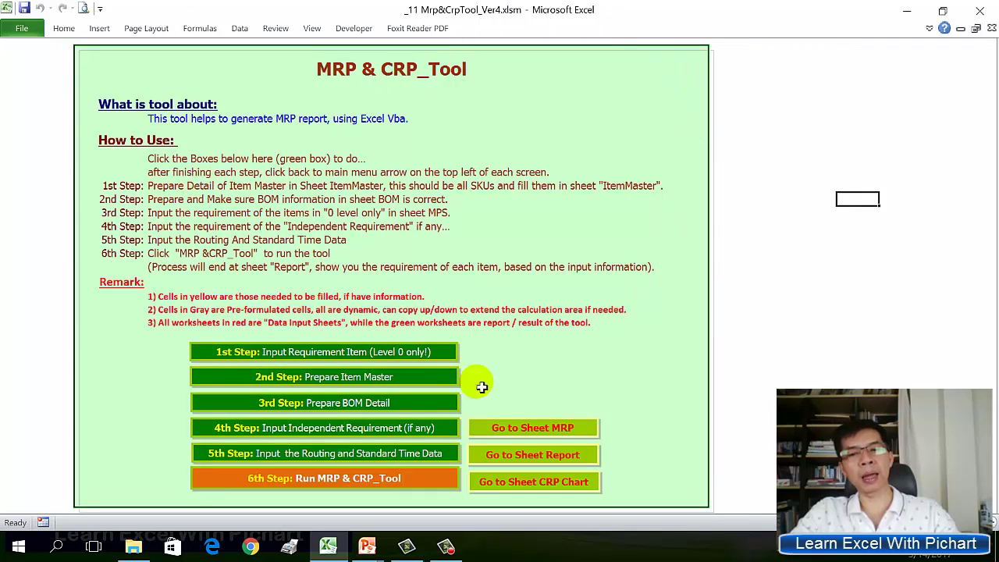
pyautogui.scroll(-2, 541, 416)
pyautogui.scroll(-1, 541, 416)
pyautogui.scroll(3, 396, 292)
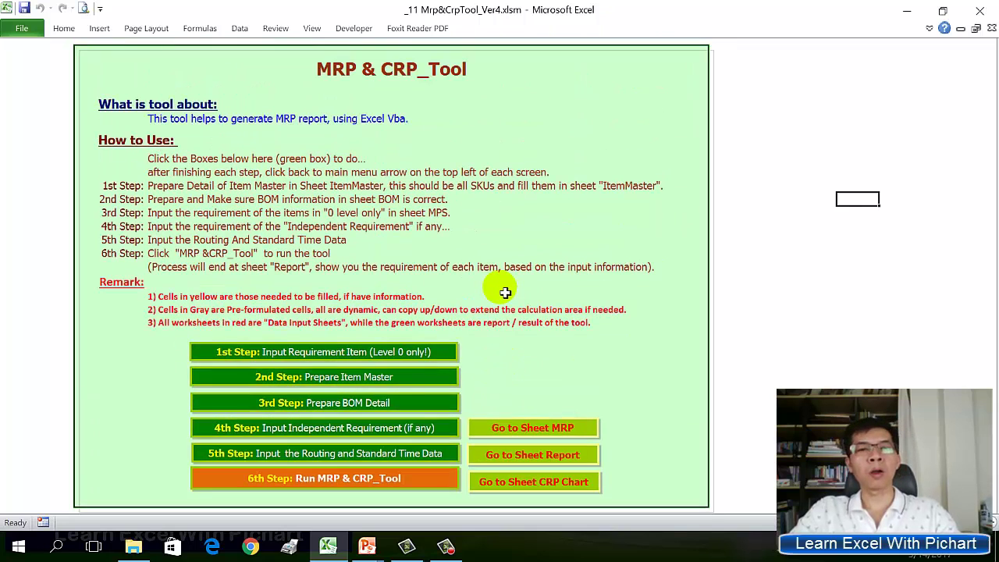